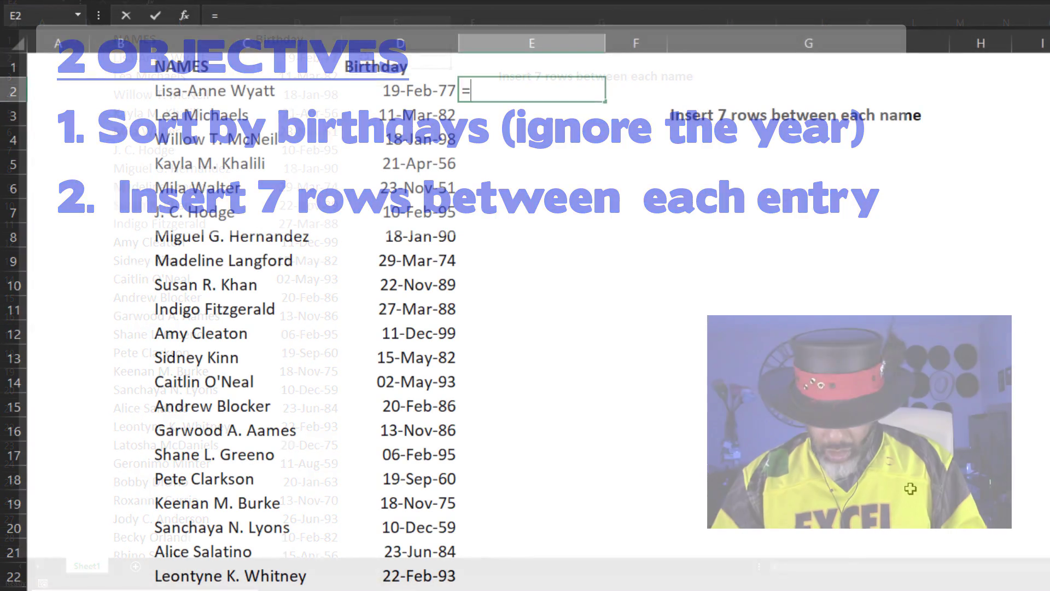
Step: Enter =TEXT(D2,"mm.dd") in E2 and fill it down column E beside all the birthdays
text(te)
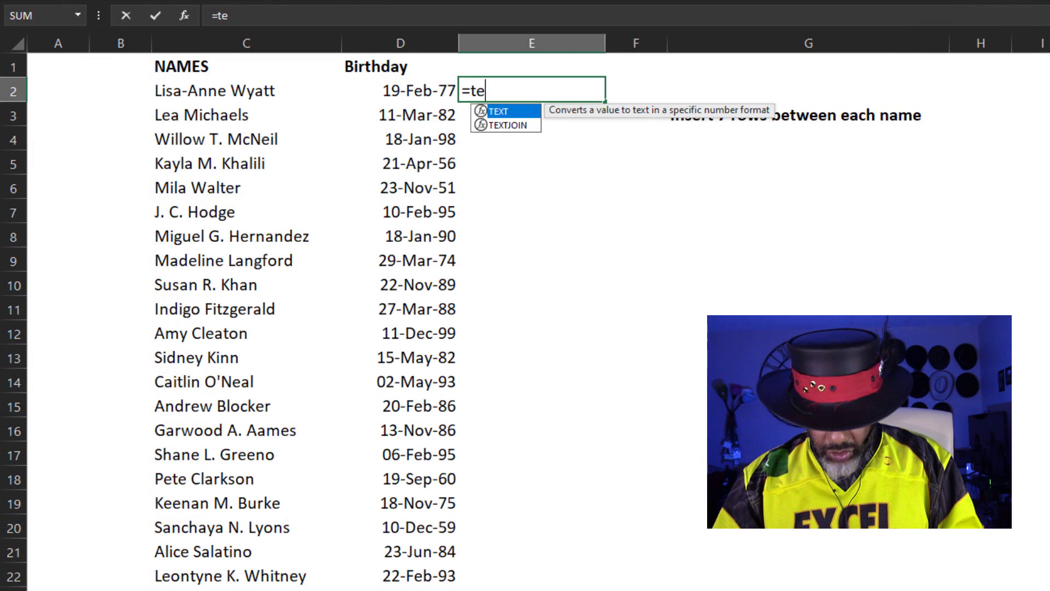
text(xt()
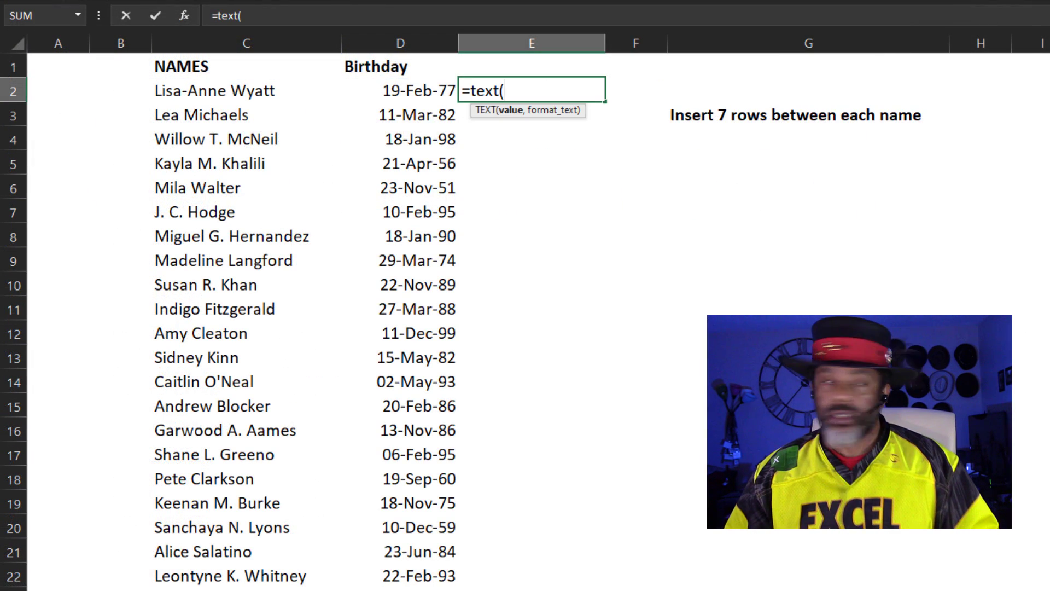
click(416, 90)
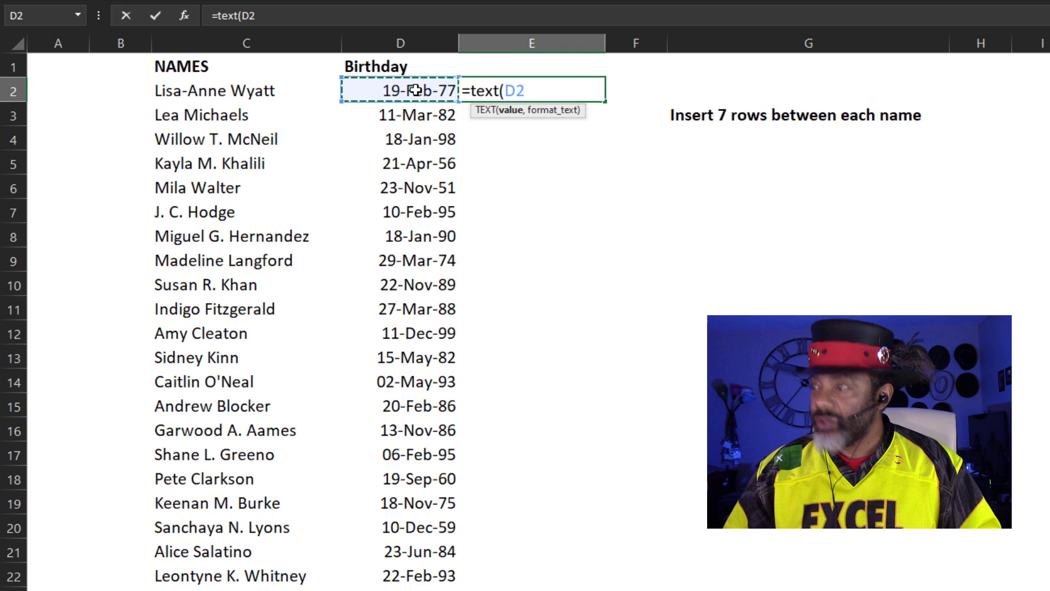
text(,)
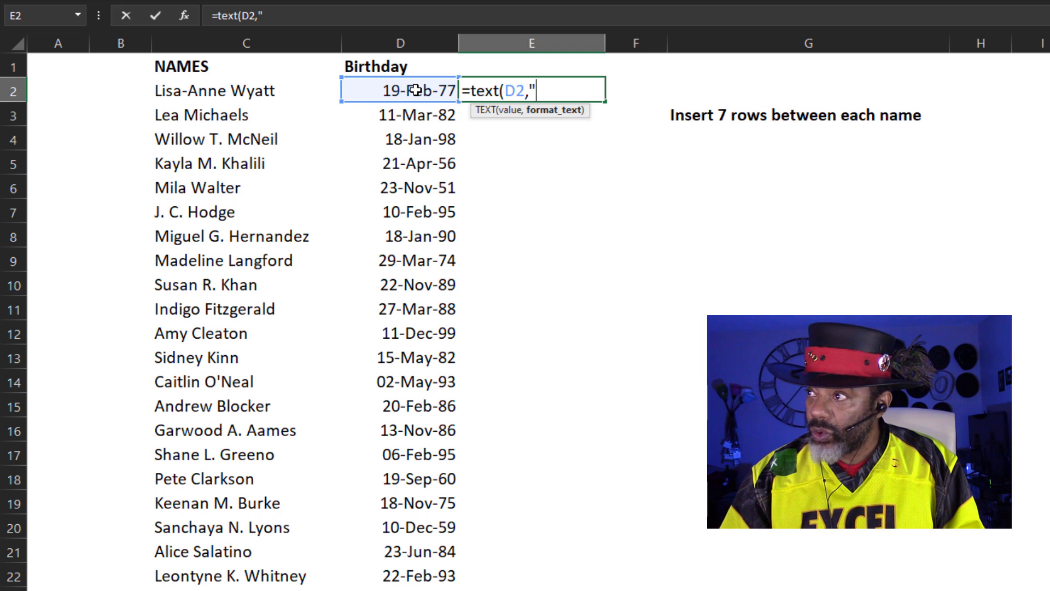
text("mm.dd)
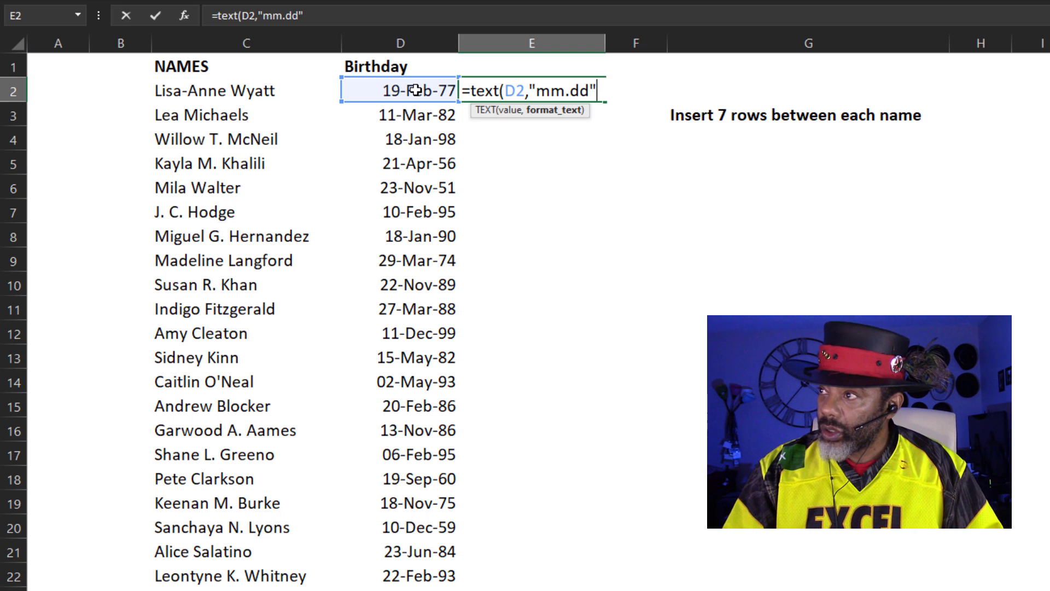
text())
key(Return)
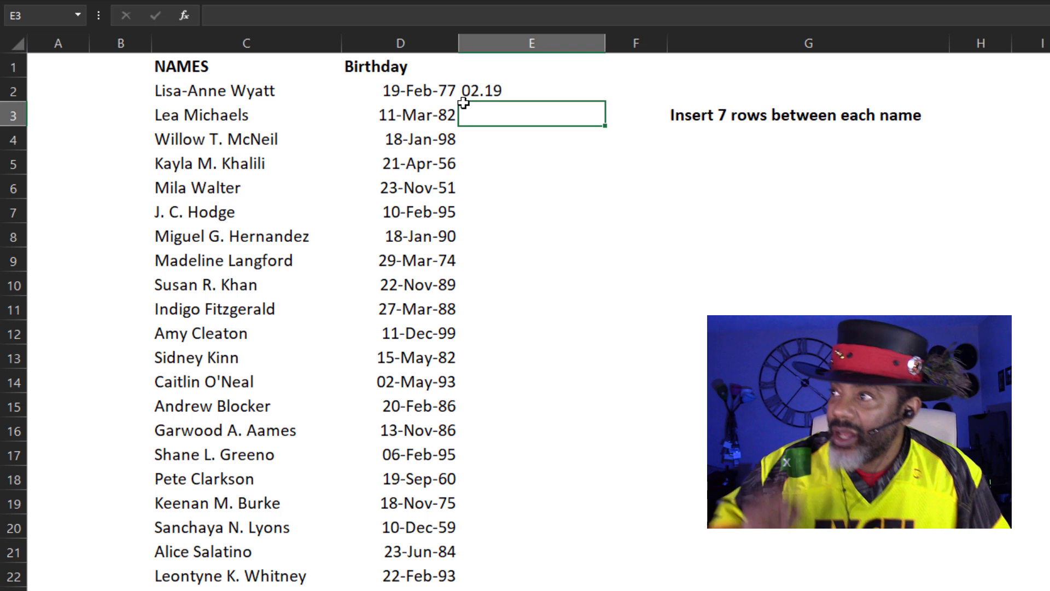
click(477, 91)
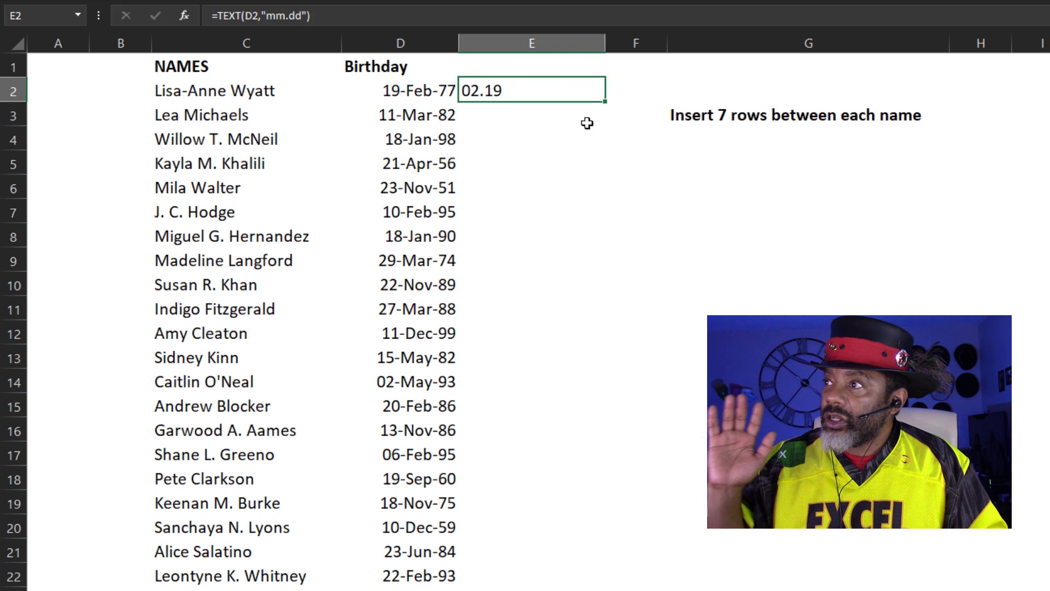
double_click(605, 103)
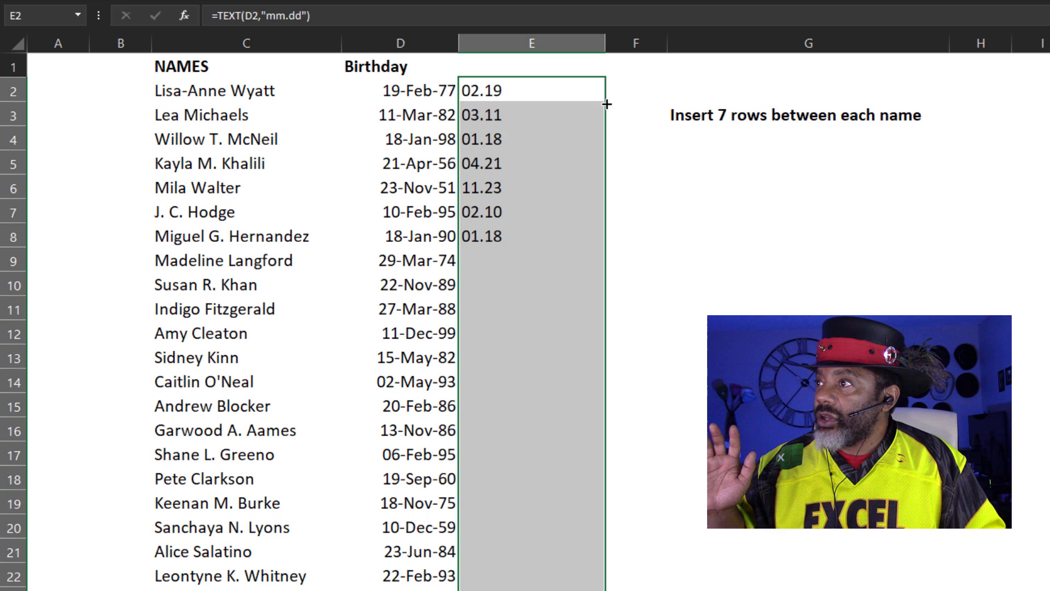
Step: Sort the names list in ascending order by the month-day values in column E
click(486, 342)
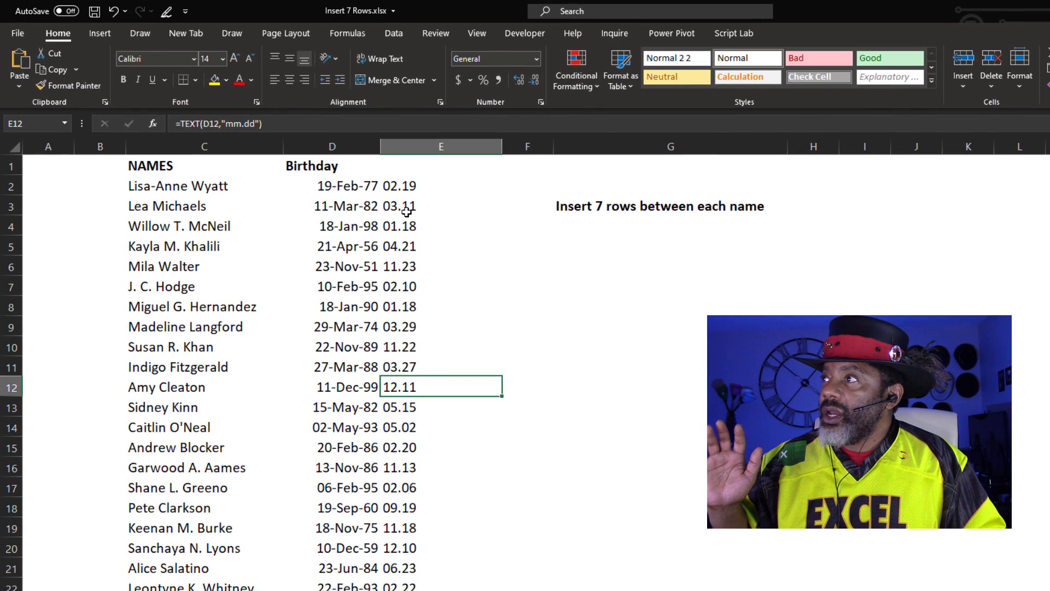
click(393, 33)
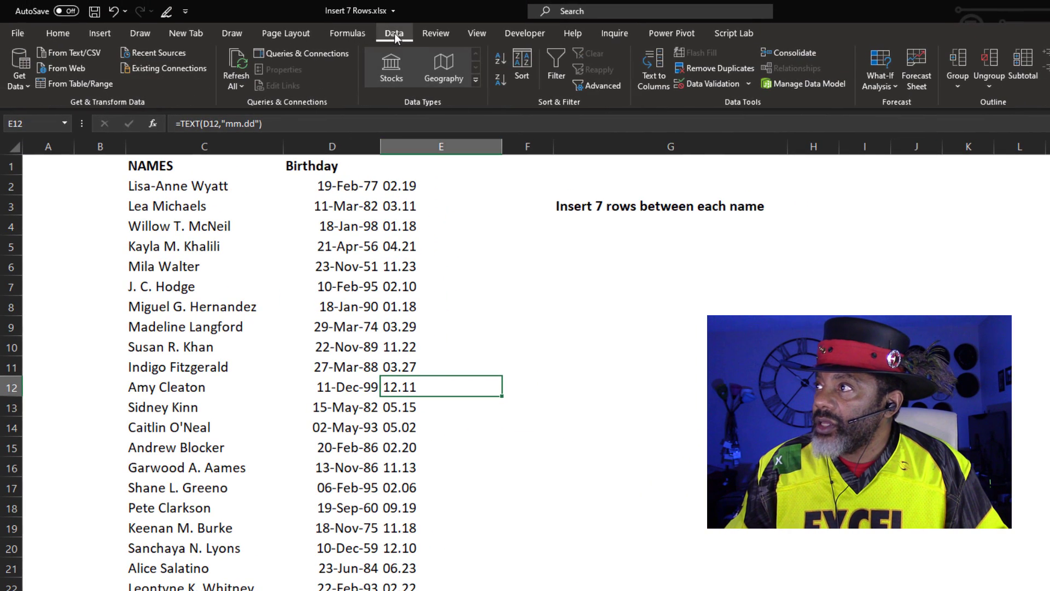
click(499, 60)
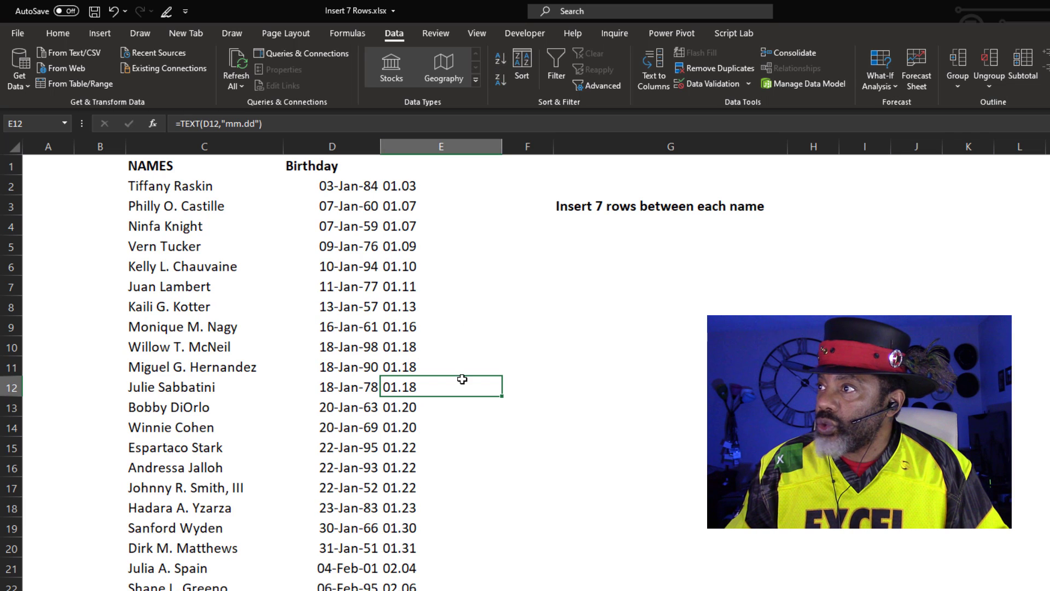
click(499, 475)
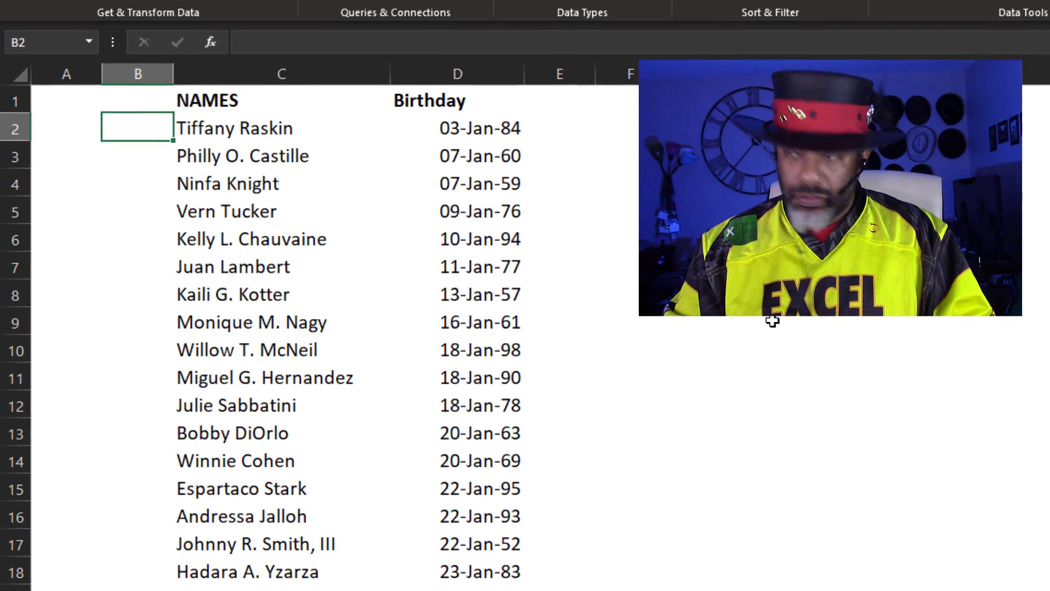
Step: Enter 1, 9 and 17 in B2:B4 and extend the series down column B beside every name
text(1)
key(Return)
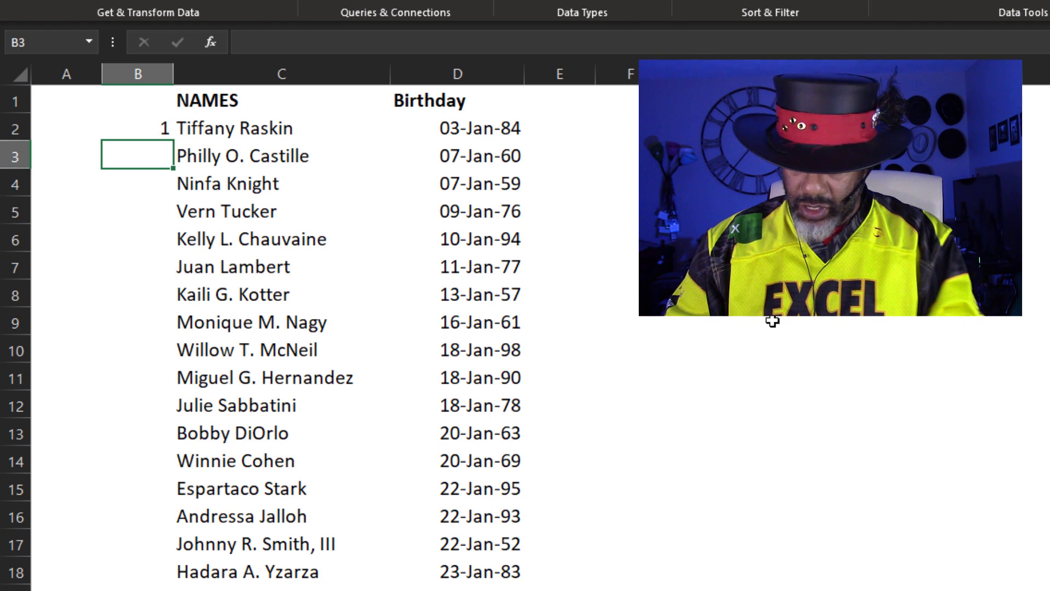
text(9)
key(Return)
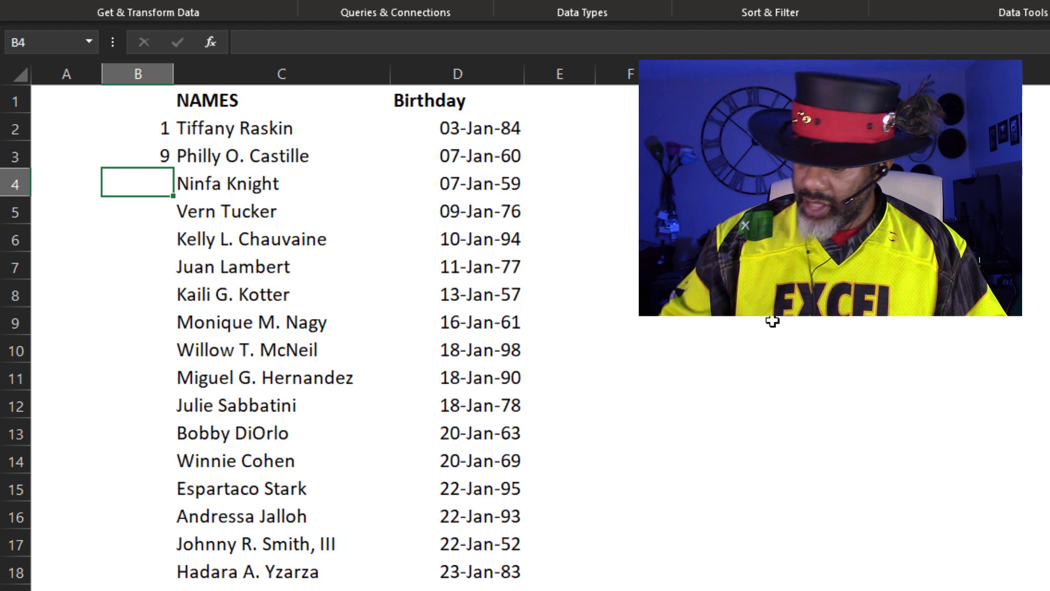
text(17)
key(Return)
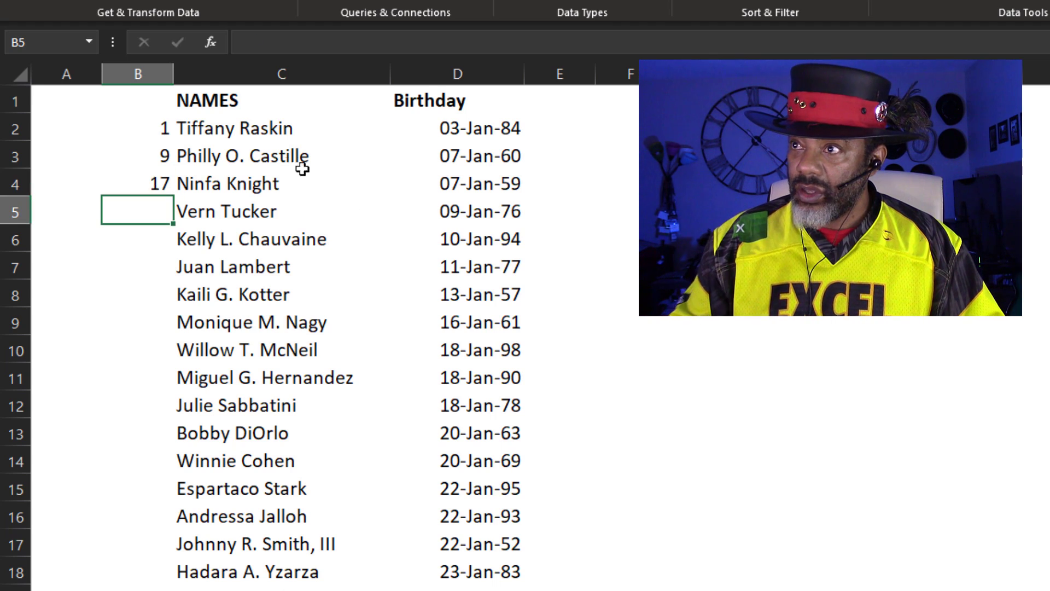
drag(154, 129, 172, 446)
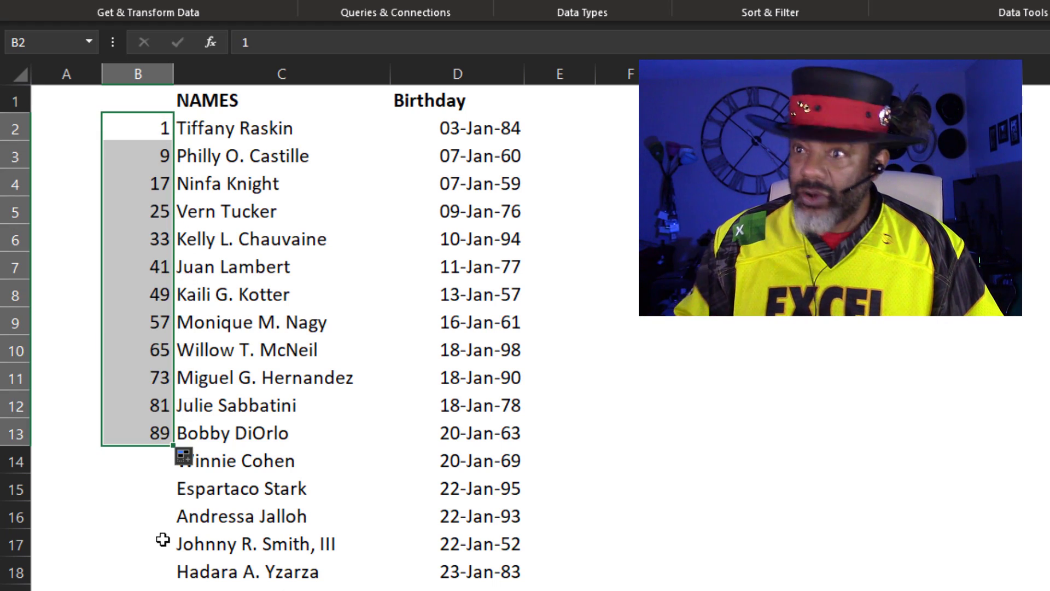
double_click(173, 446)
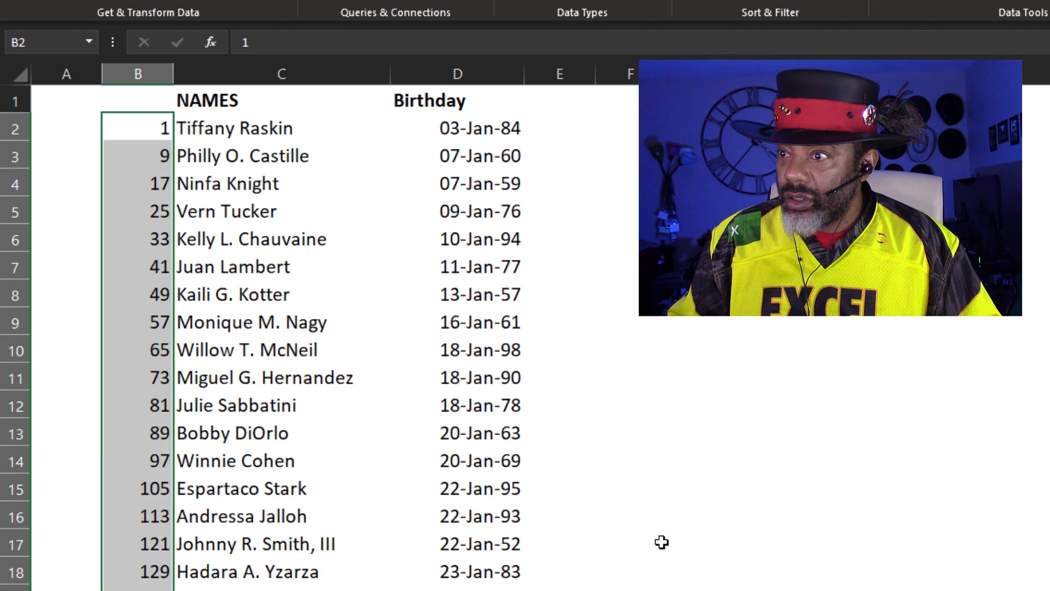
Step: Look up the last number of the series in column B and enter =SEQUENCE(1537,1,1,1) in G2
scroll(661, 543, down, 17)
scroll(661, 543, down, 20)
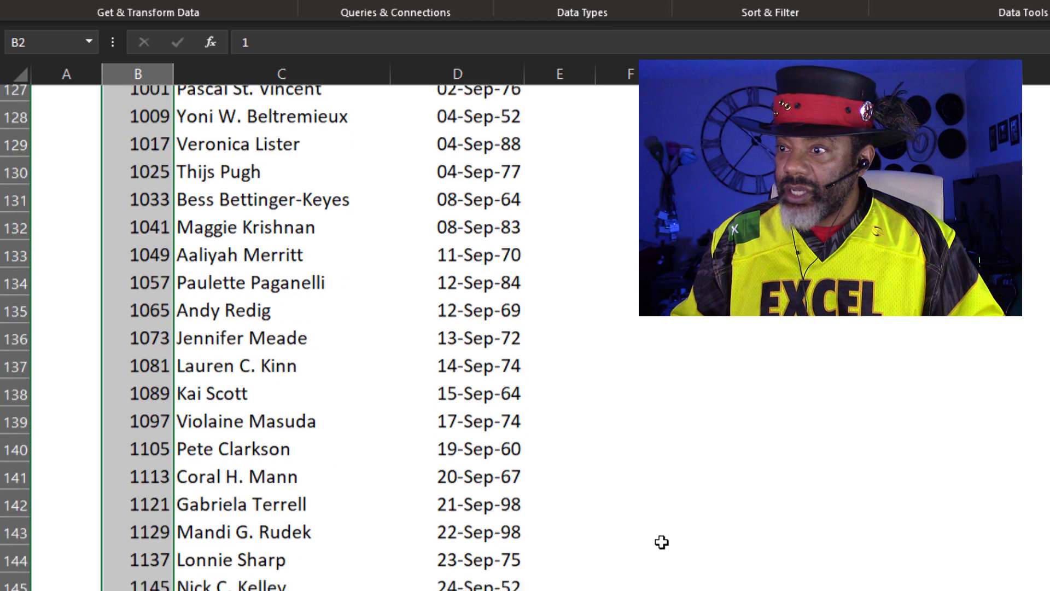
key(ctrl+Down)
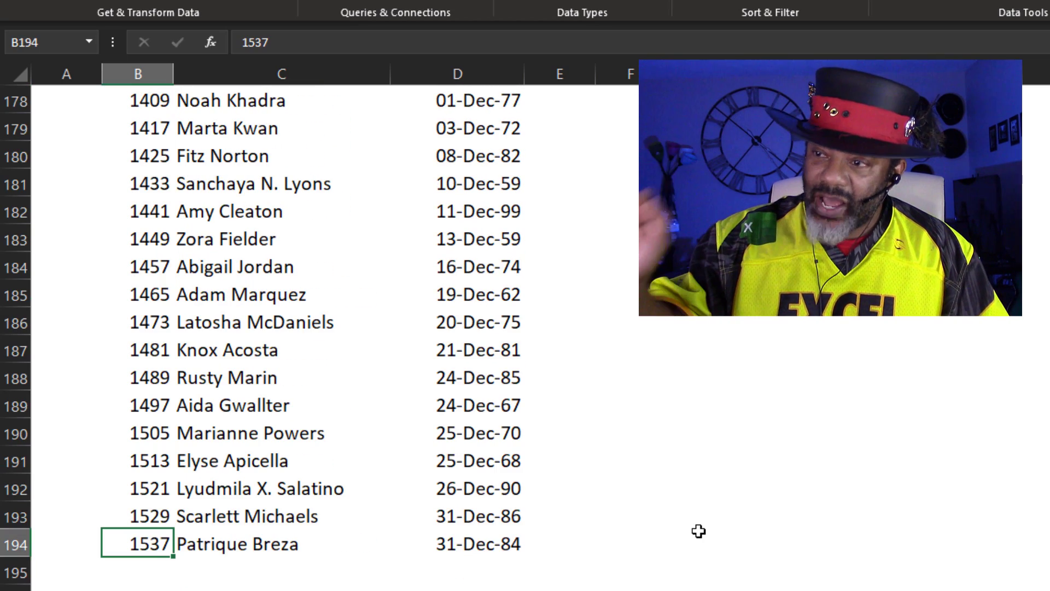
scroll(698, 531, up, 20)
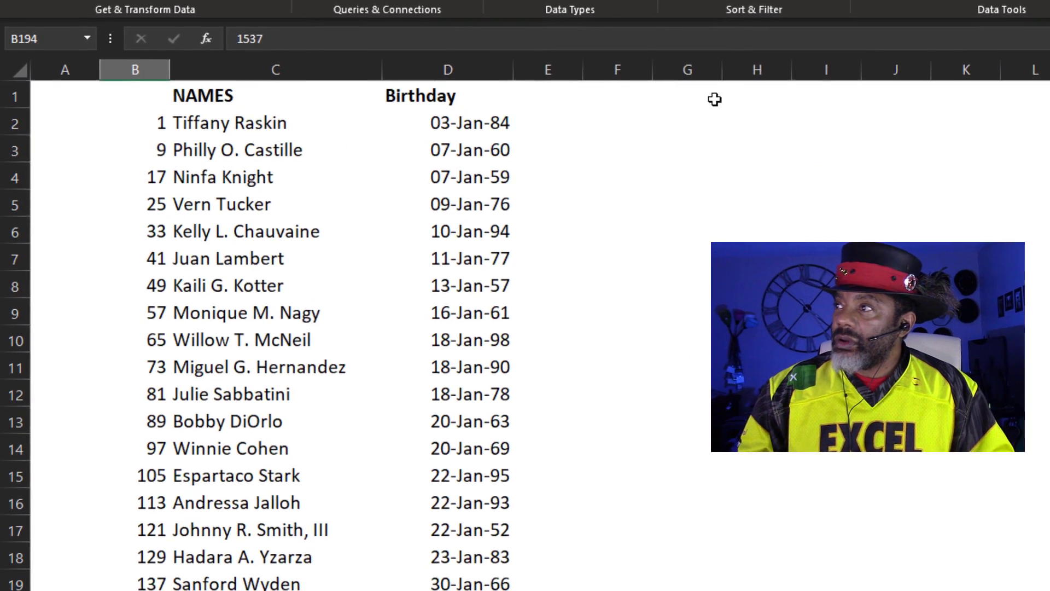
click(703, 116)
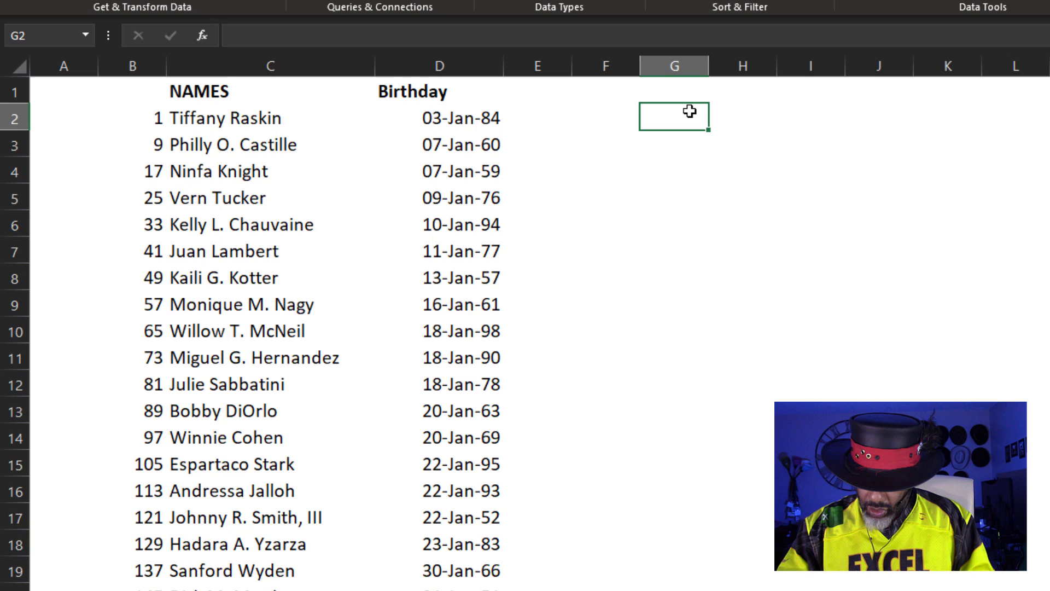
text(=)
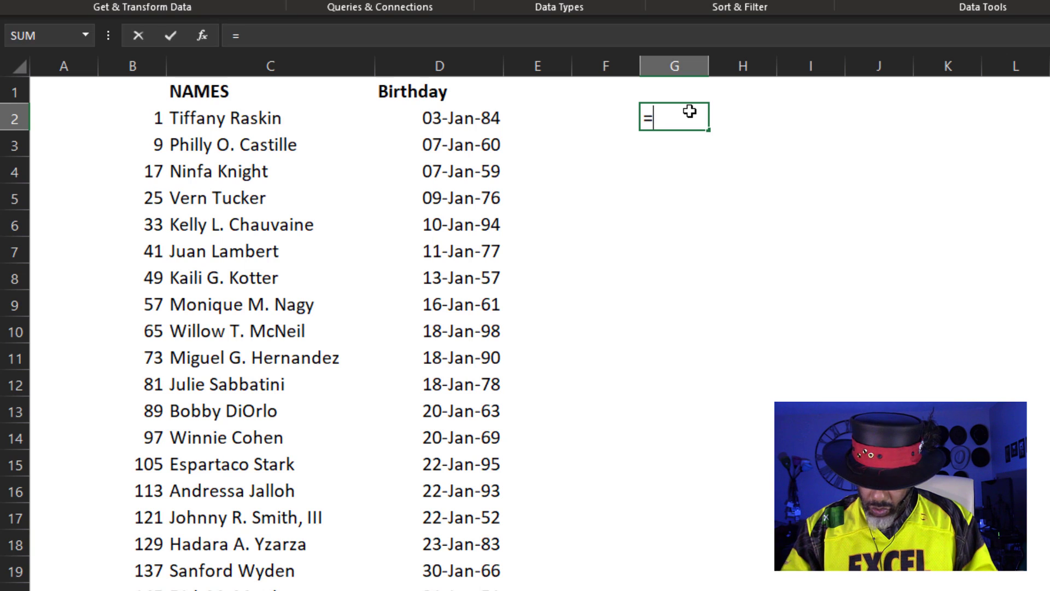
text(se)
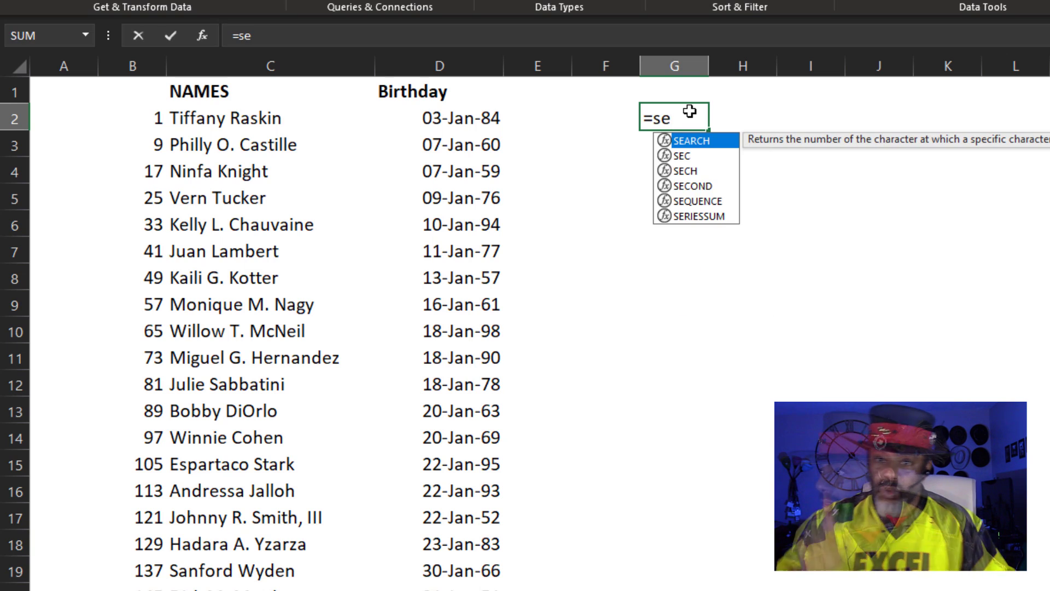
double_click(690, 201)
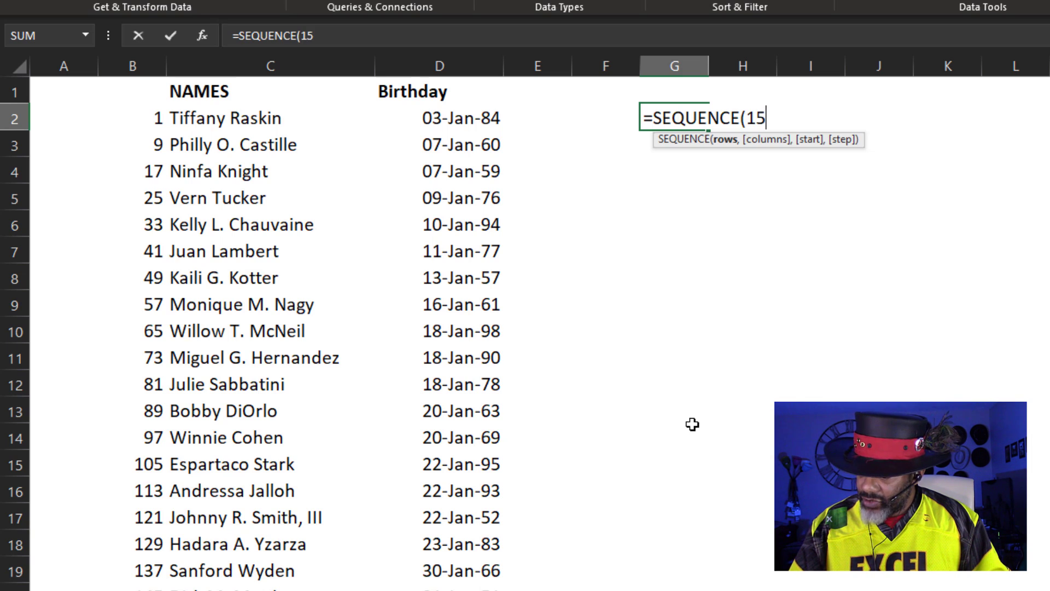
text(1537,)
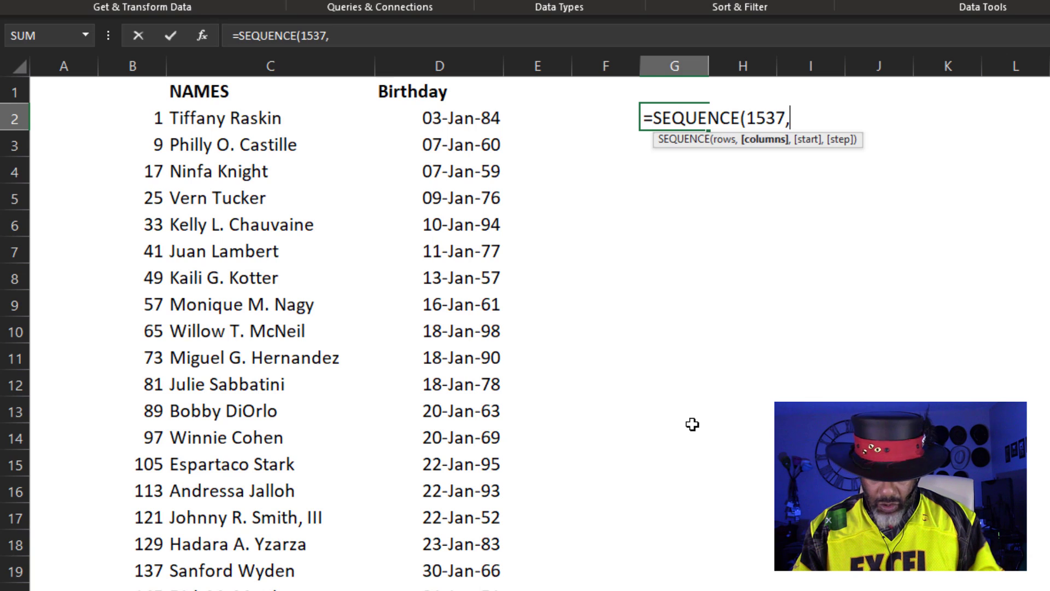
text(1)
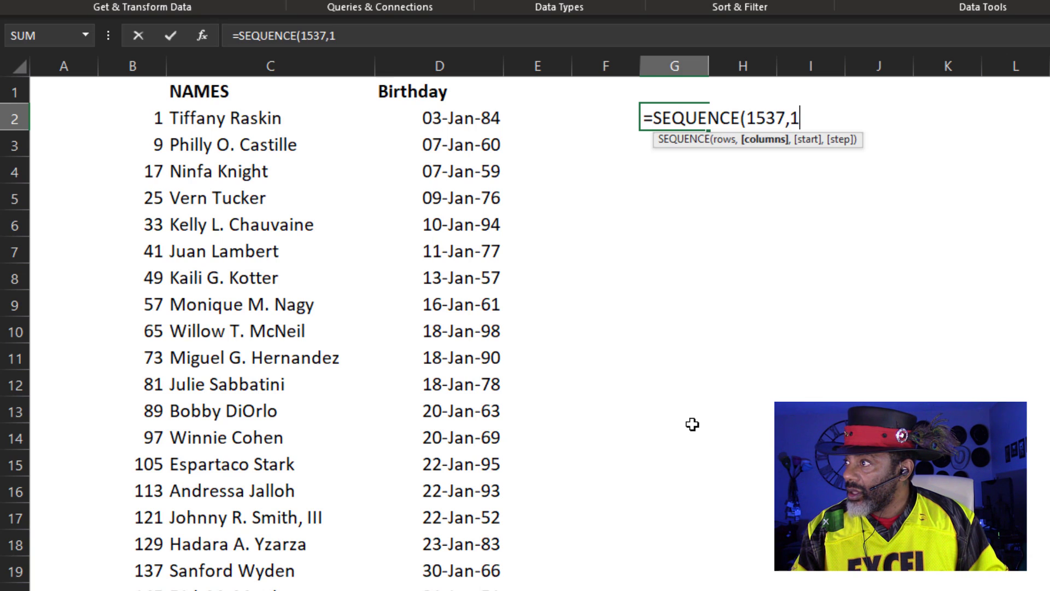
text(,1)
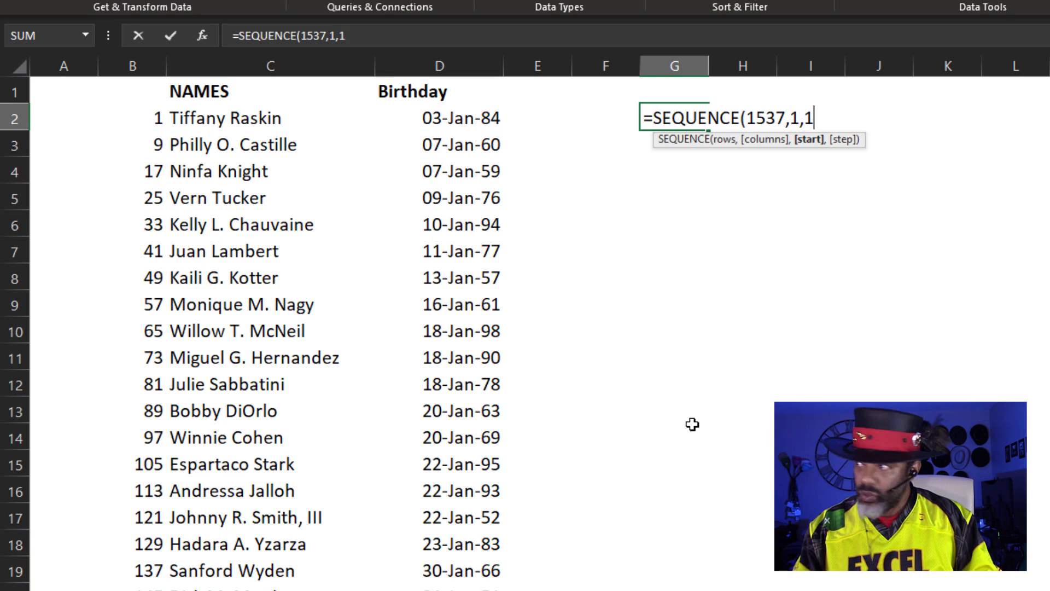
text(,1)
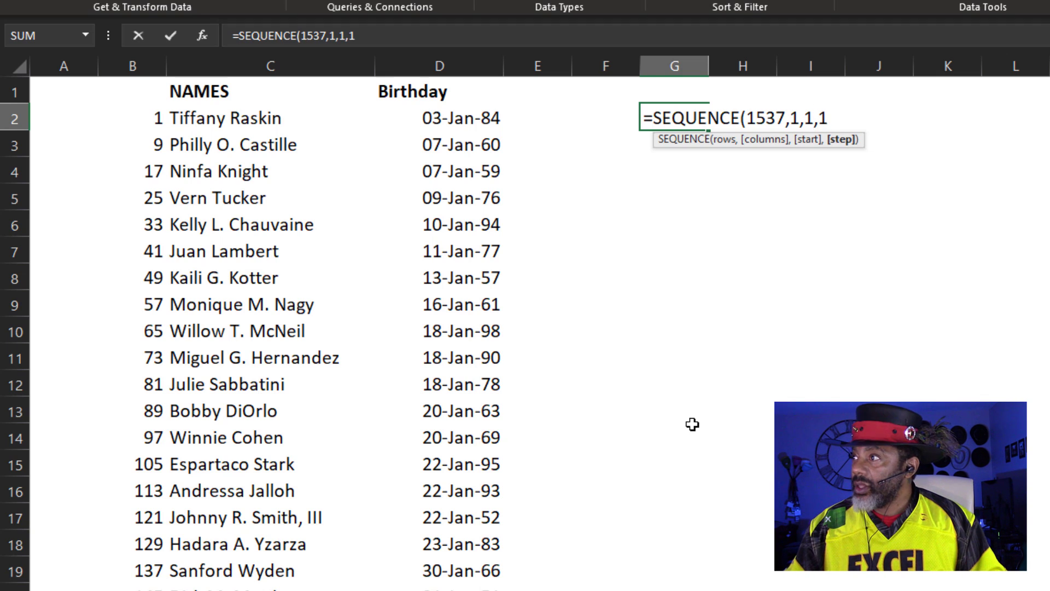
key(Return)
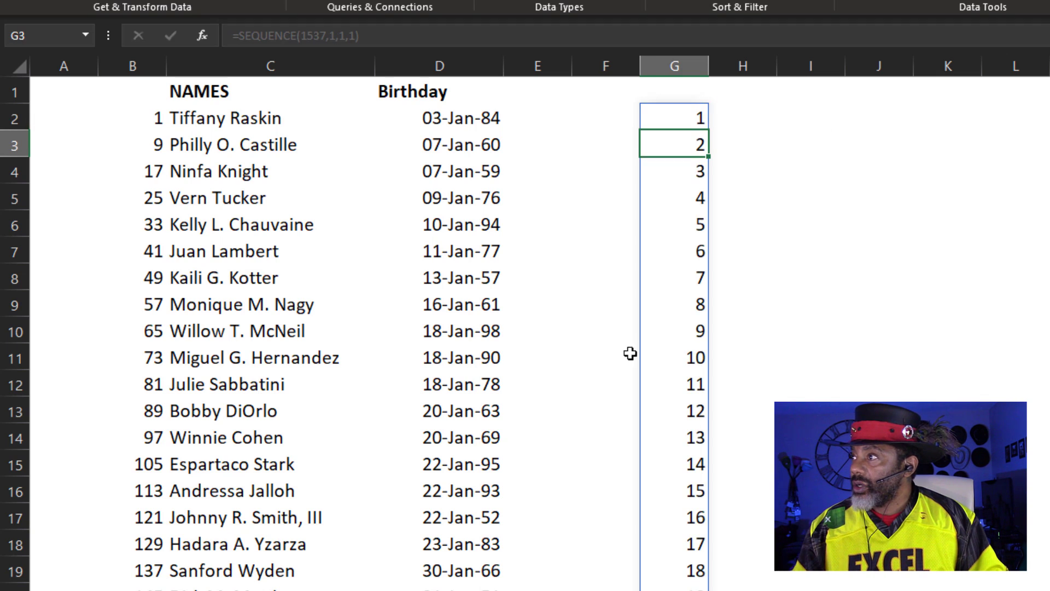
Step: Convert the whole spilled sequence in column G to static values in place
click(677, 118)
key(ctrl+shift+Down)
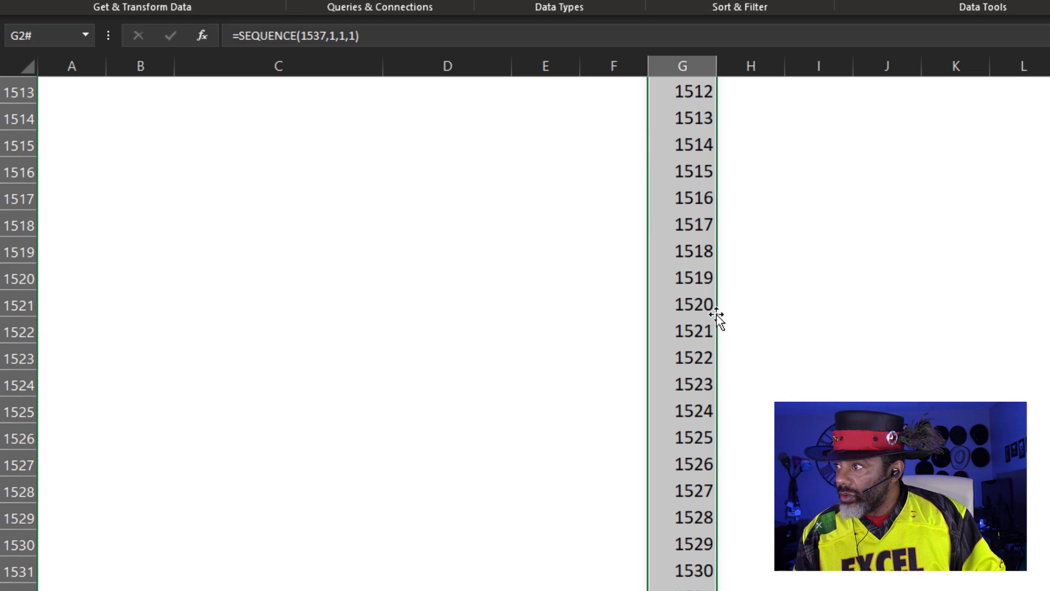
mouse_move(716, 316)
mouse_down()
mouse_move(727, 321)
mouse_move(702, 316)
mouse_up()
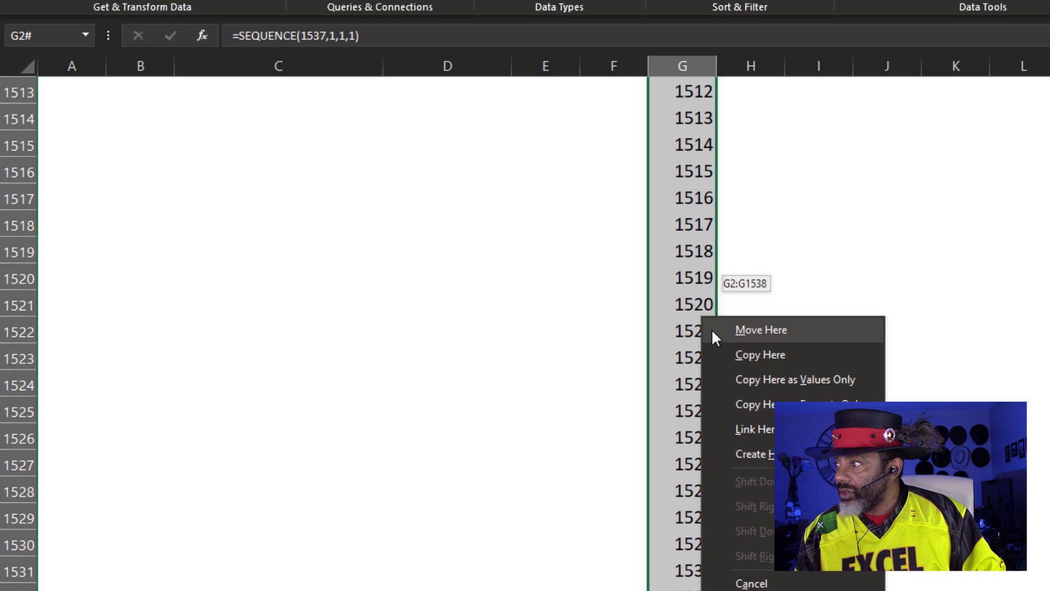
click(754, 381)
click(734, 116)
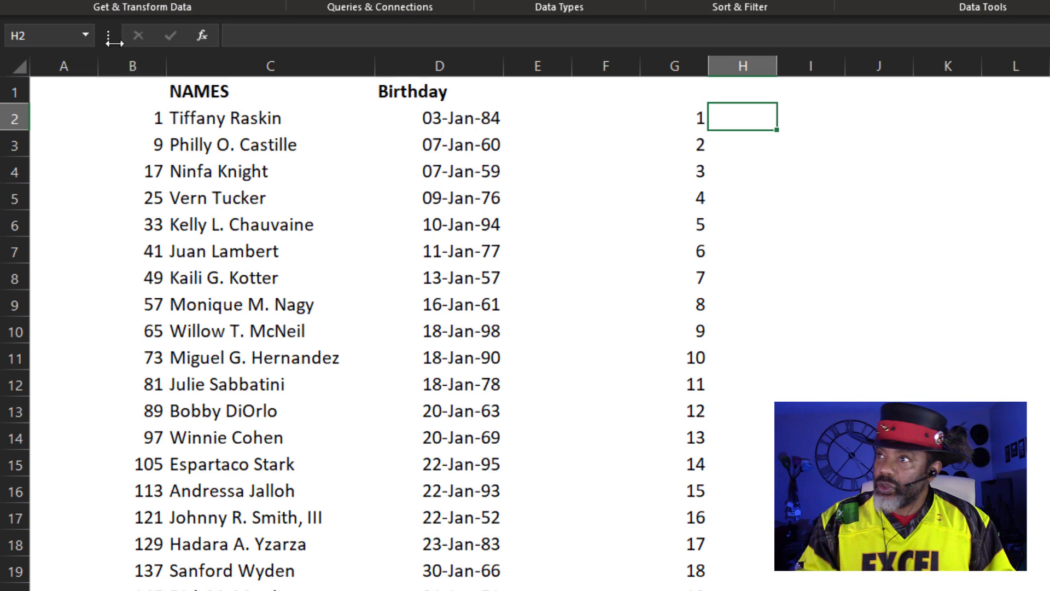
Step: Enter the heading INDEX in B1 above the numbers and select a cell inside the names list
click(156, 92)
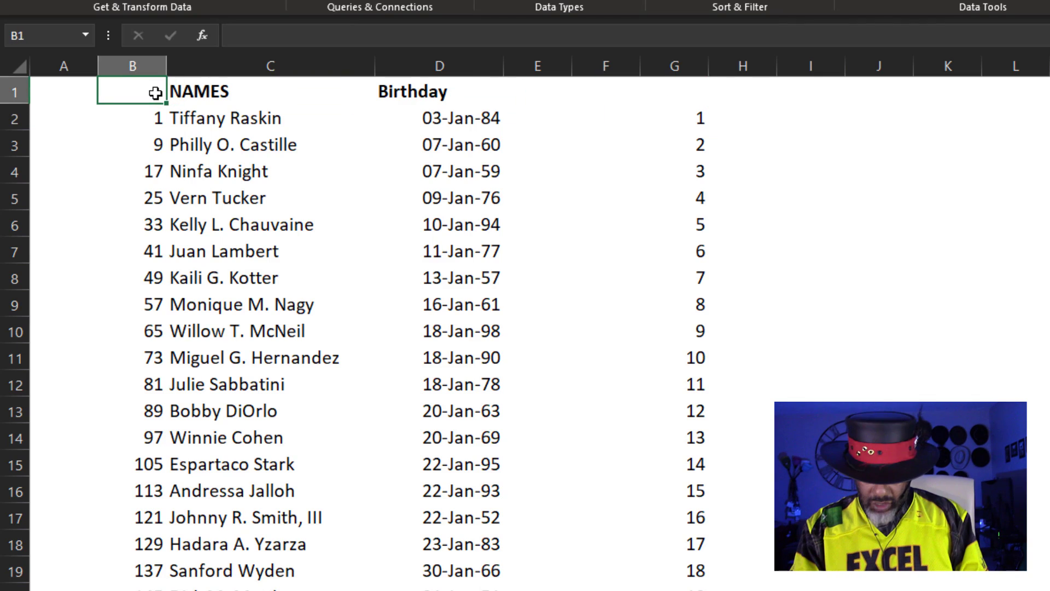
text(IN)
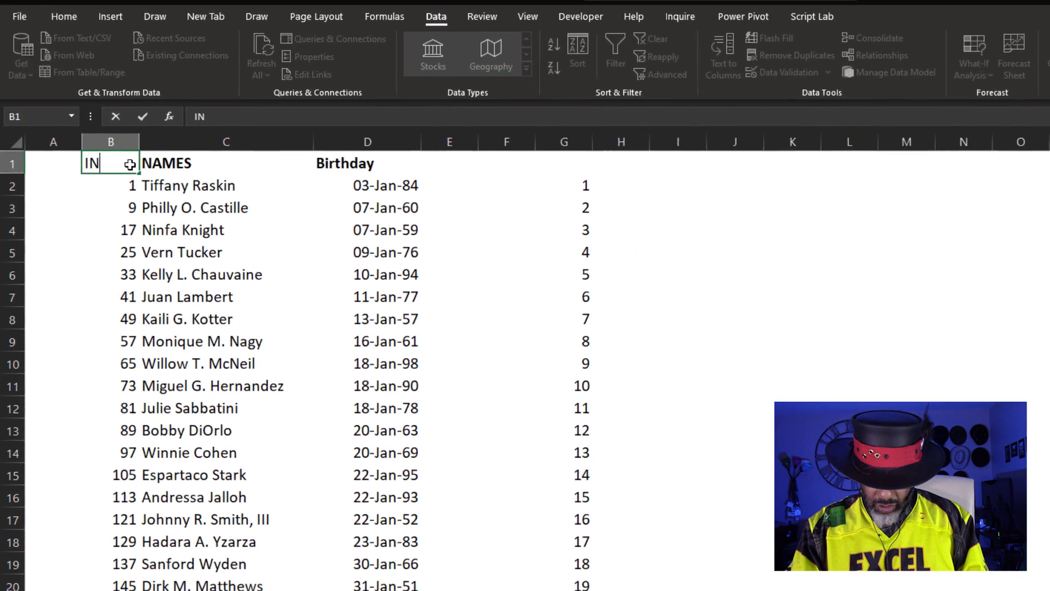
text(DEX)
key(Return)
click(198, 267)
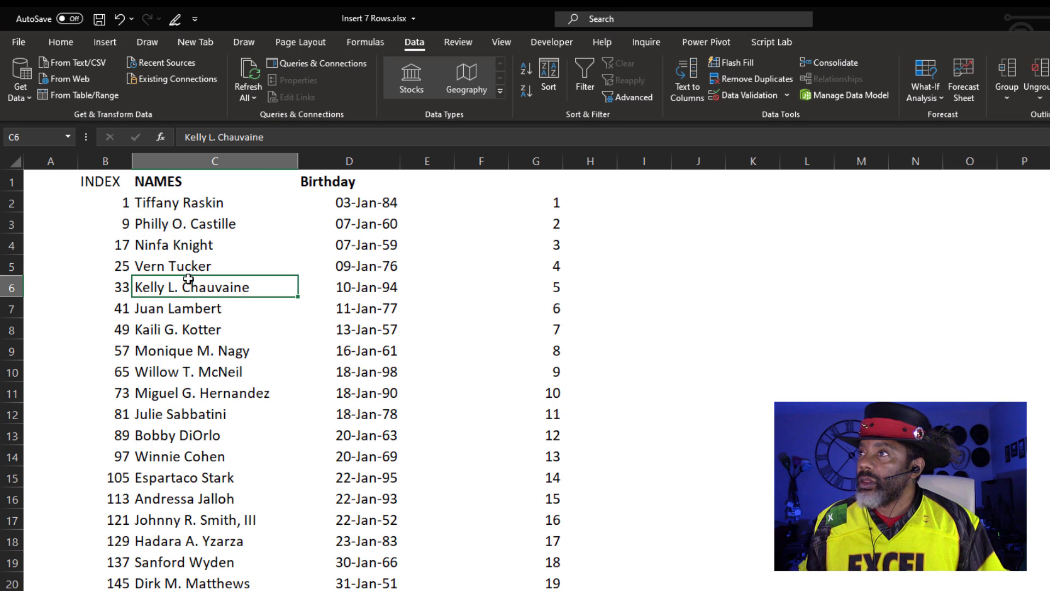
Step: Format the INDEX, NAMES and Birthday list as a table with headers in a light style with a black header row, without filter buttons
click(61, 42)
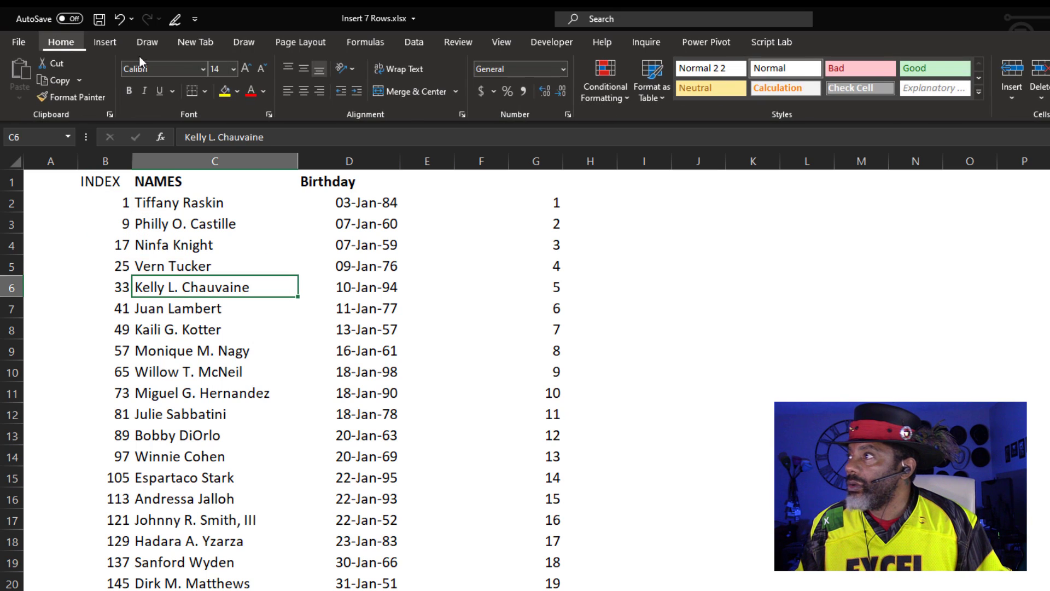
click(658, 100)
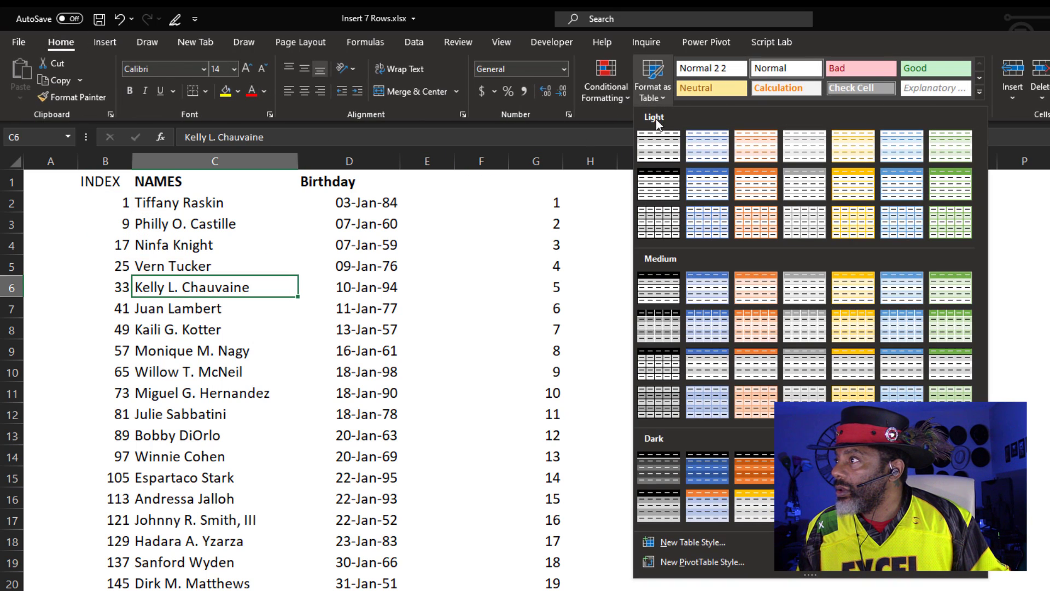
click(655, 184)
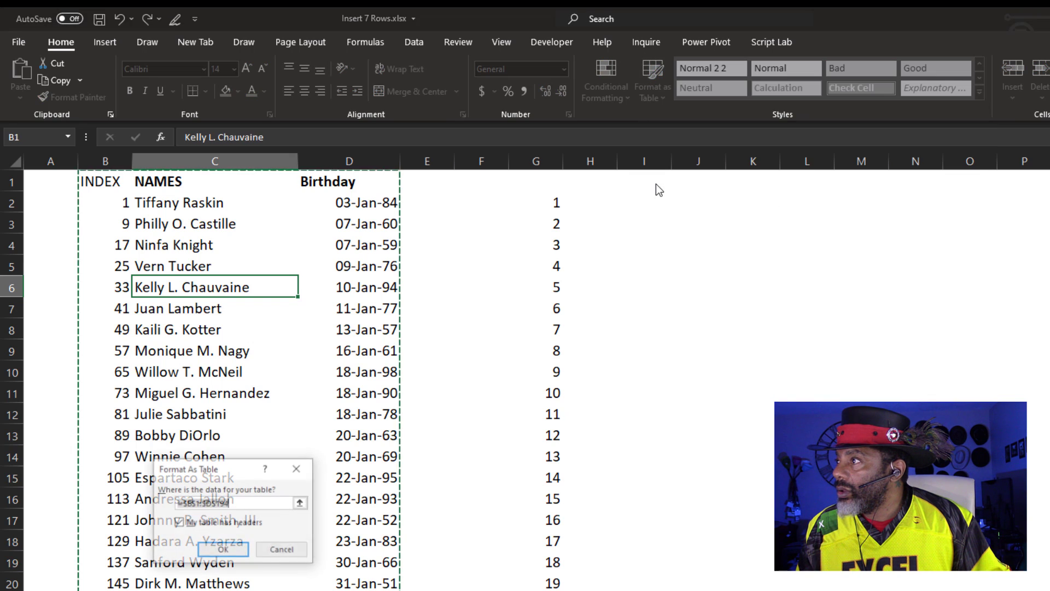
click(223, 550)
click(312, 292)
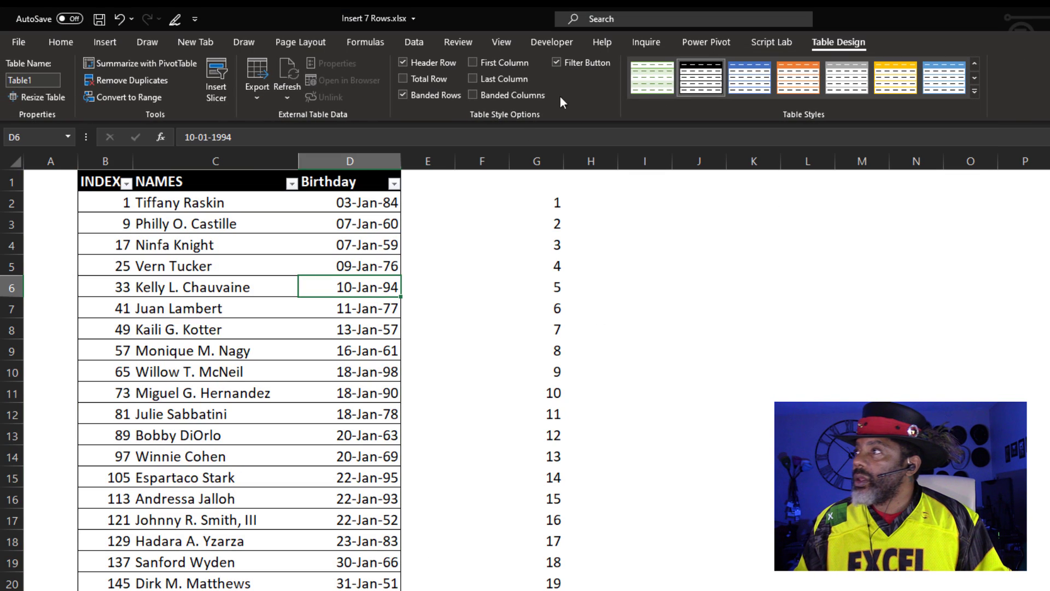
click(572, 66)
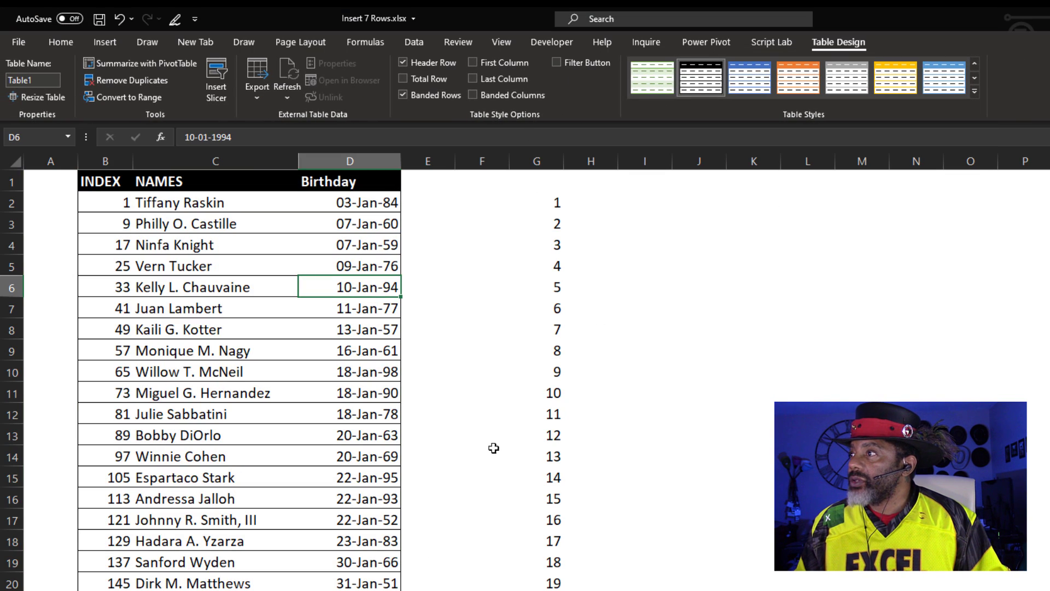
Step: Enter =XLOOKUP(G2,Table1[INDEX],Table1[NAMES]) in H2 and fill it down column H beside the number sequence
click(588, 203)
text(=xl)
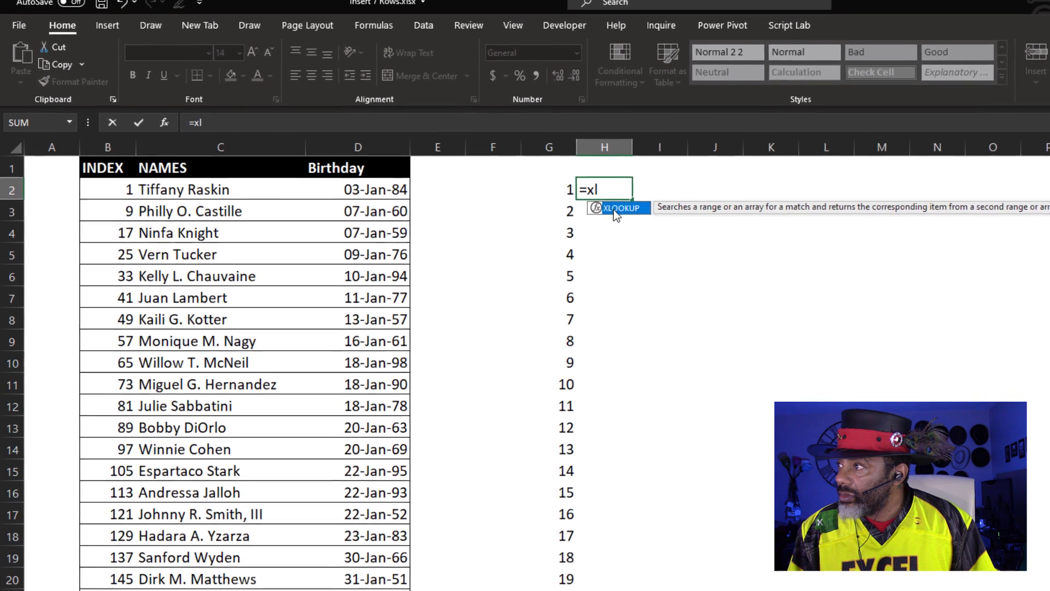
key(Tab)
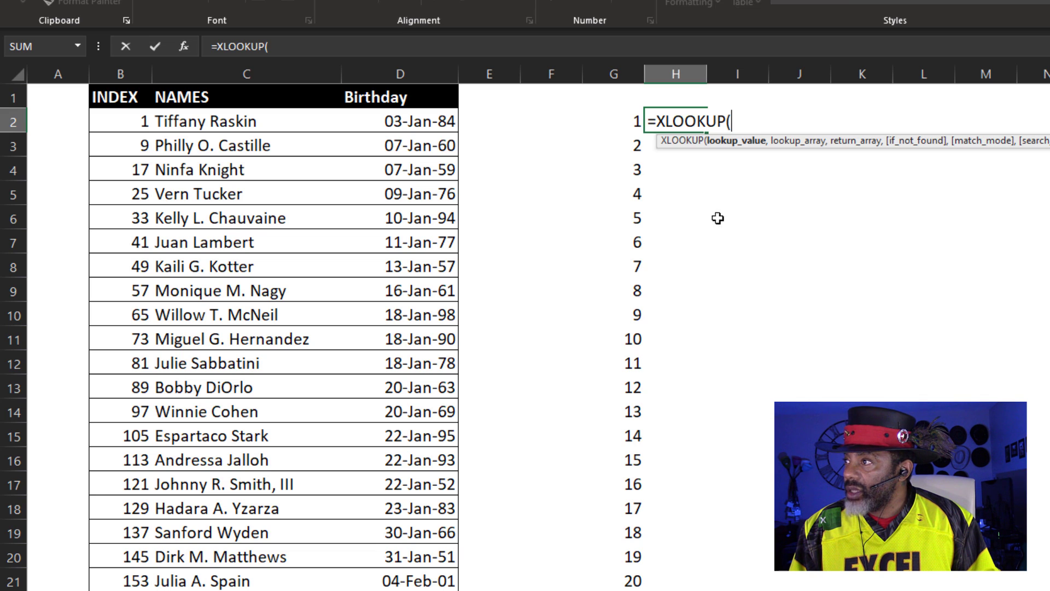
click(621, 121)
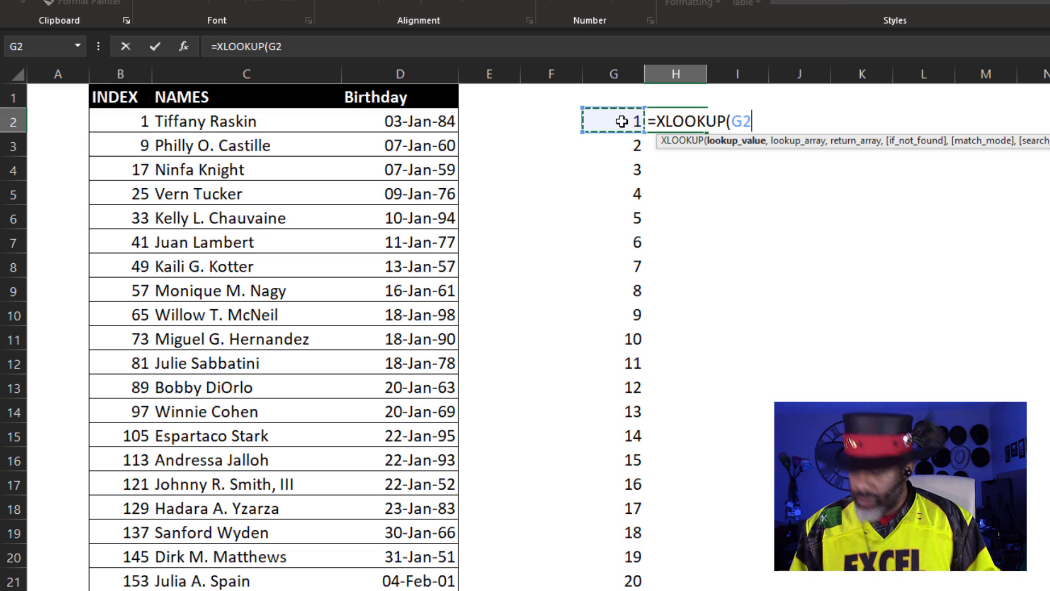
text(,)
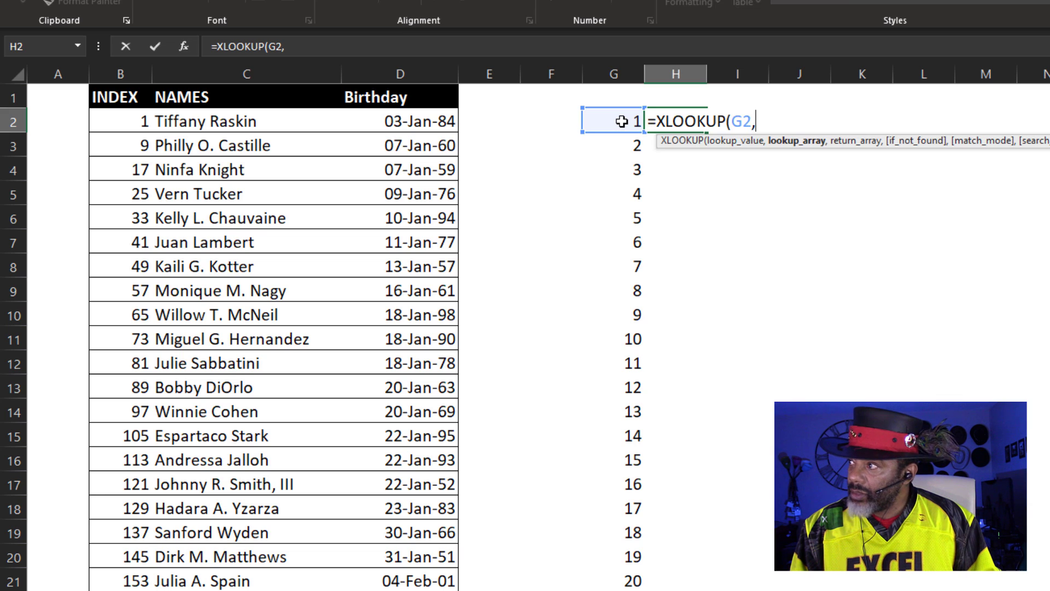
click(121, 83)
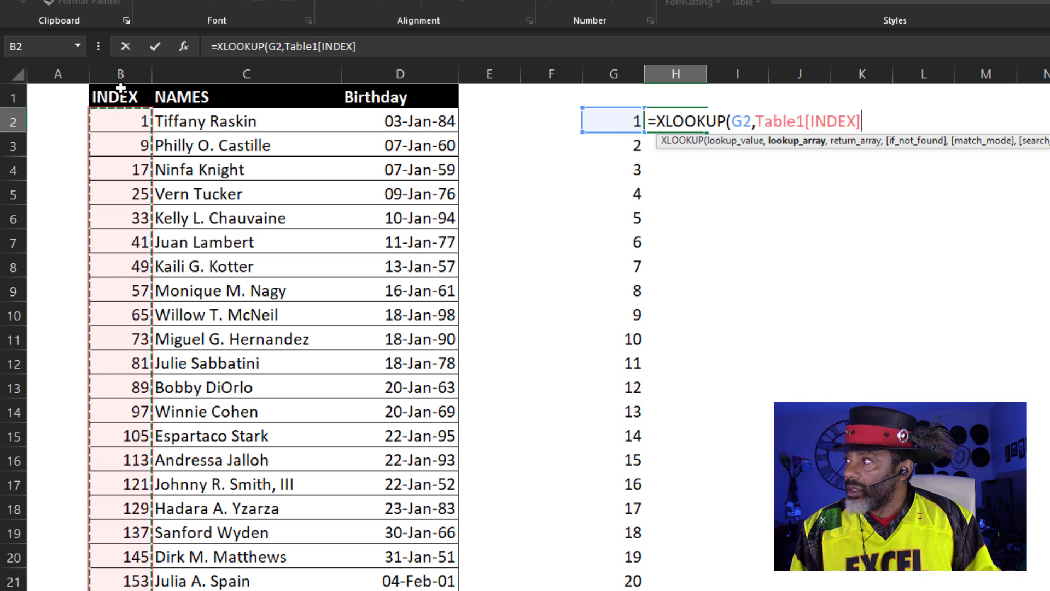
text(,)
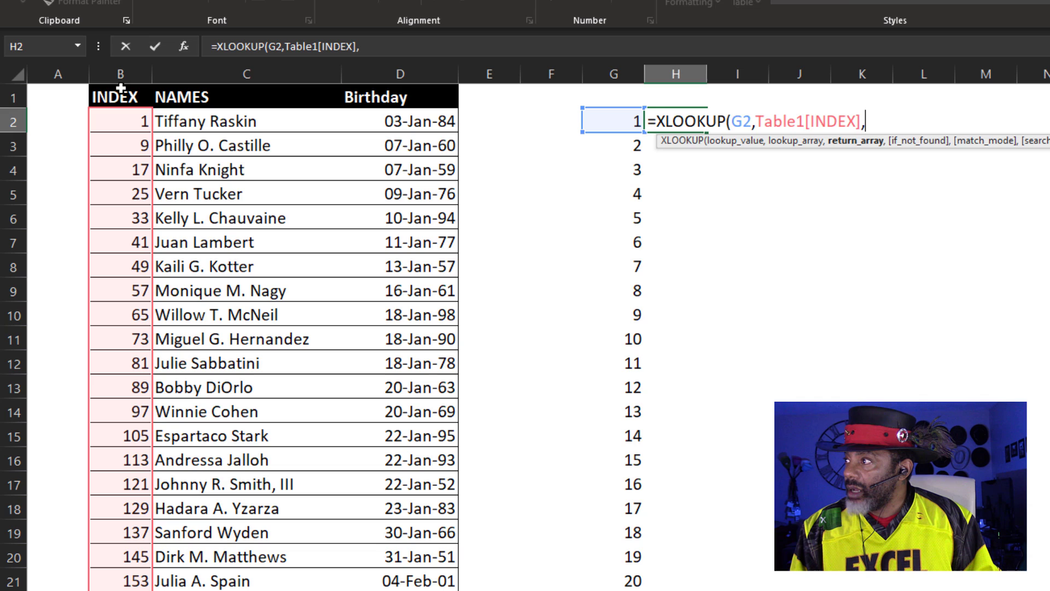
click(206, 82)
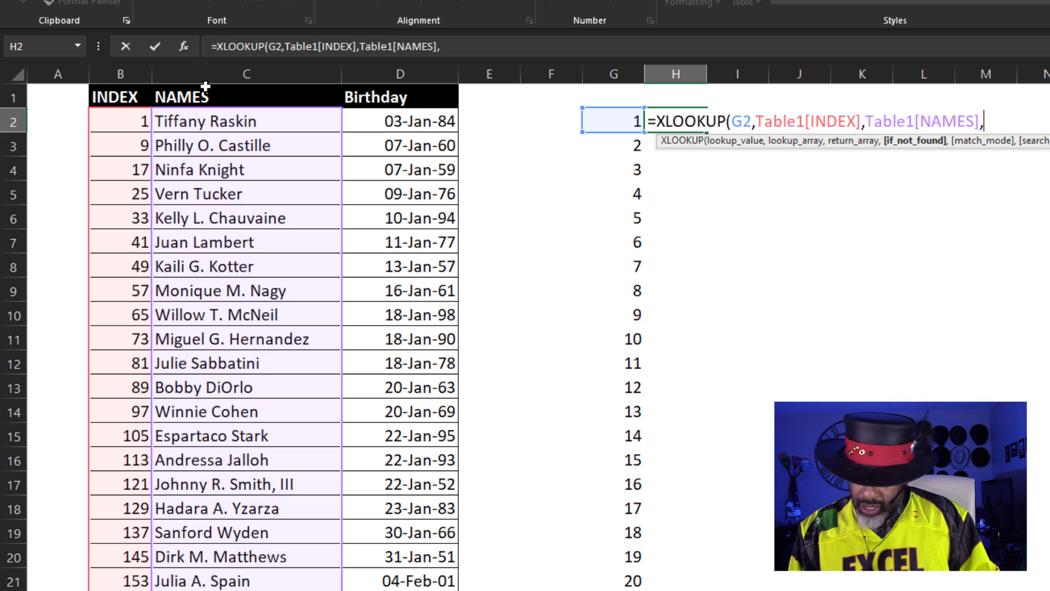
key(BackSpace)
key(Return)
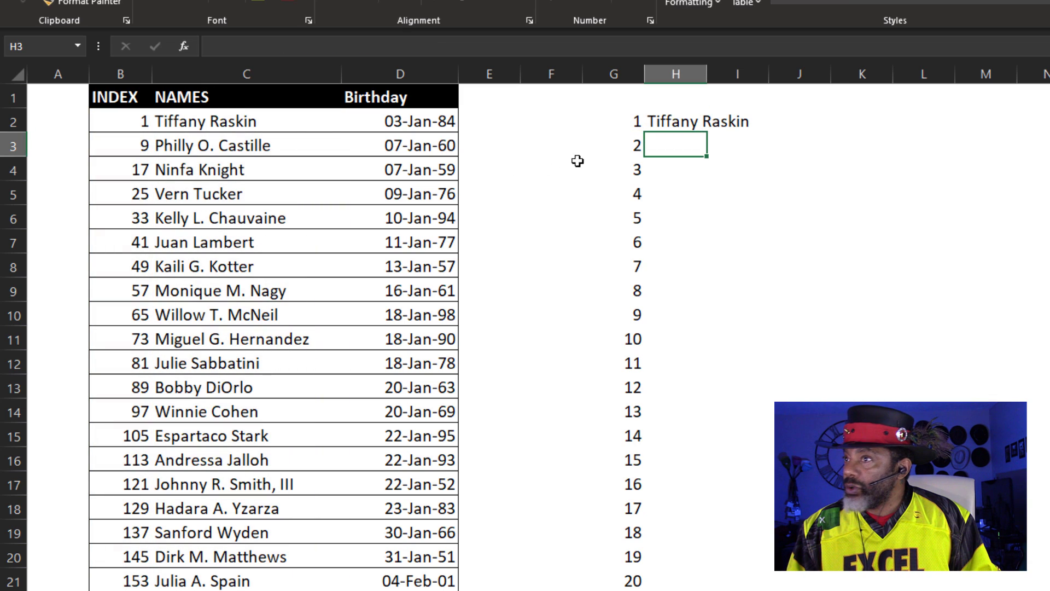
click(663, 121)
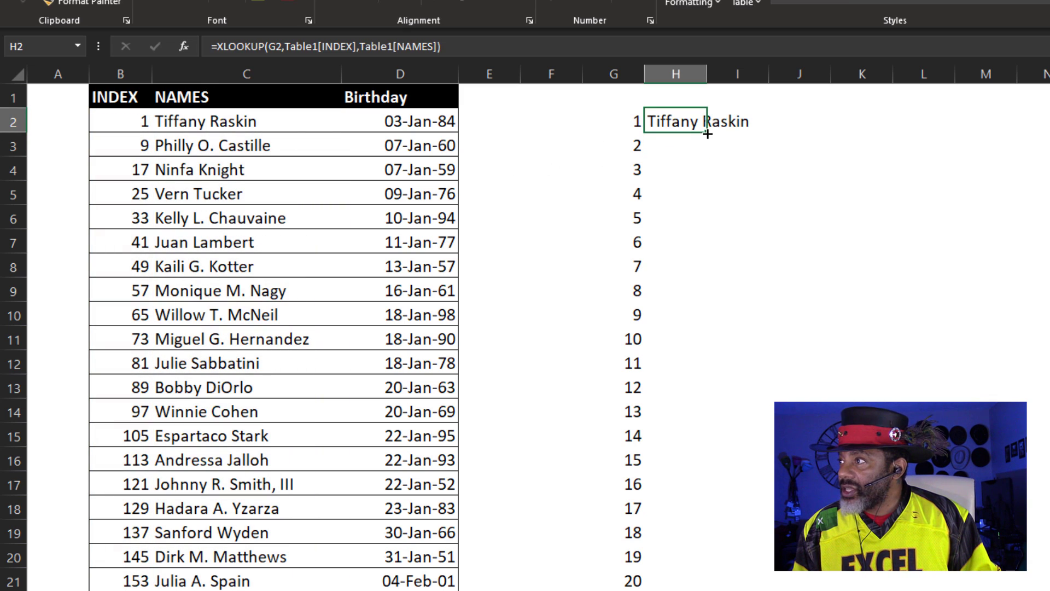
double_click(708, 134)
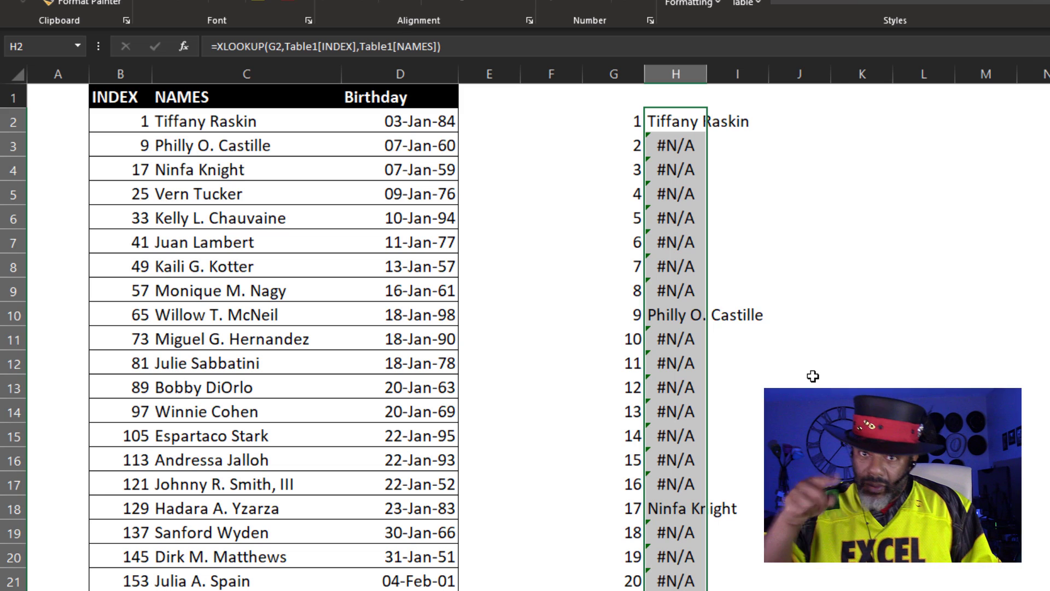
Step: Add "" as the if_not_found argument of the XLOOKUP in H2, refill column H and check down to its last row
click(692, 117)
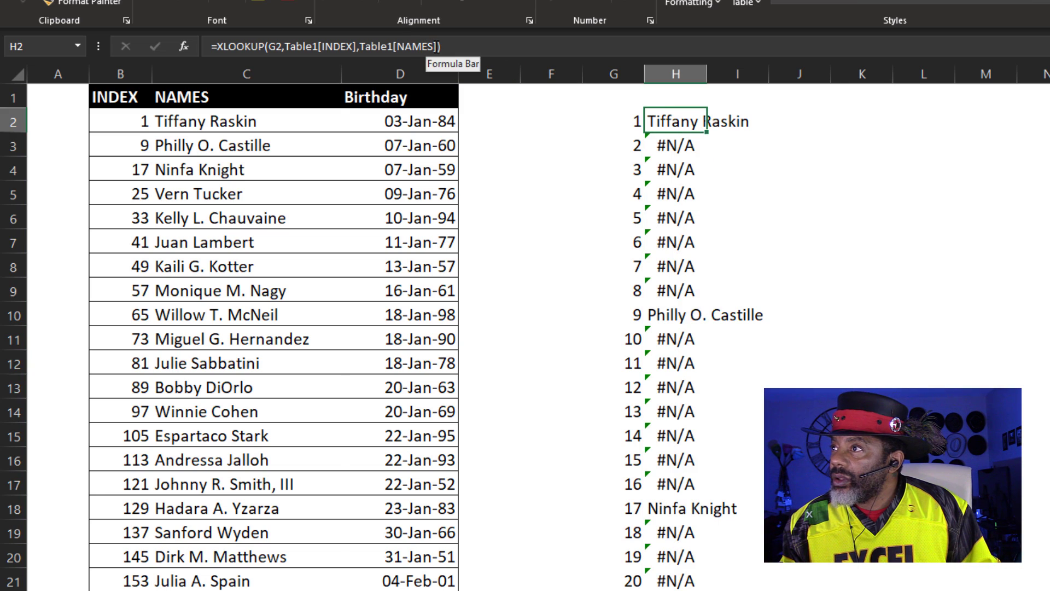
click(438, 46)
text(,)
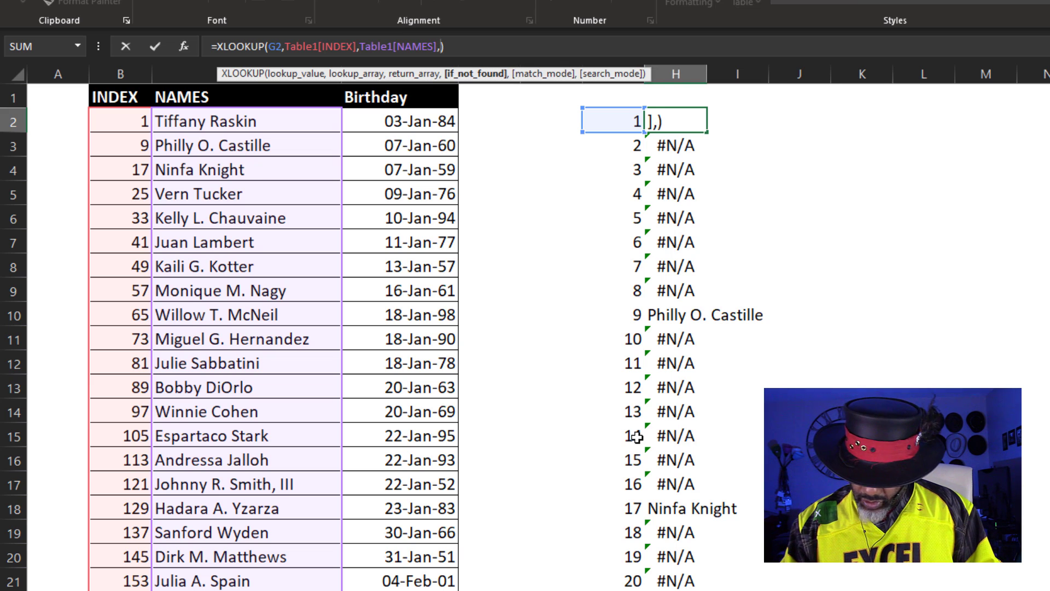
text("")
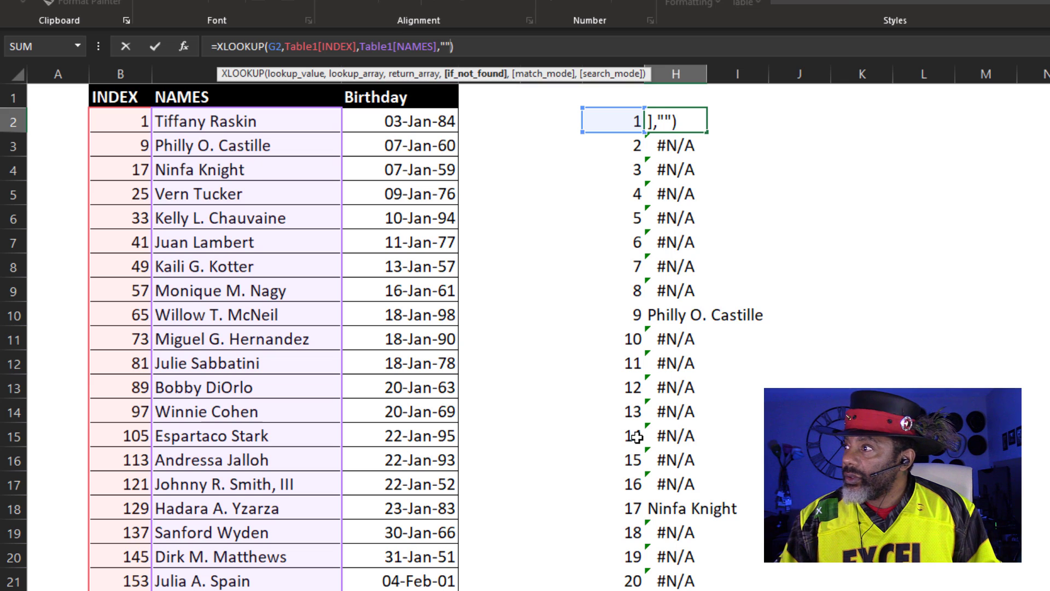
key(Return)
click(681, 124)
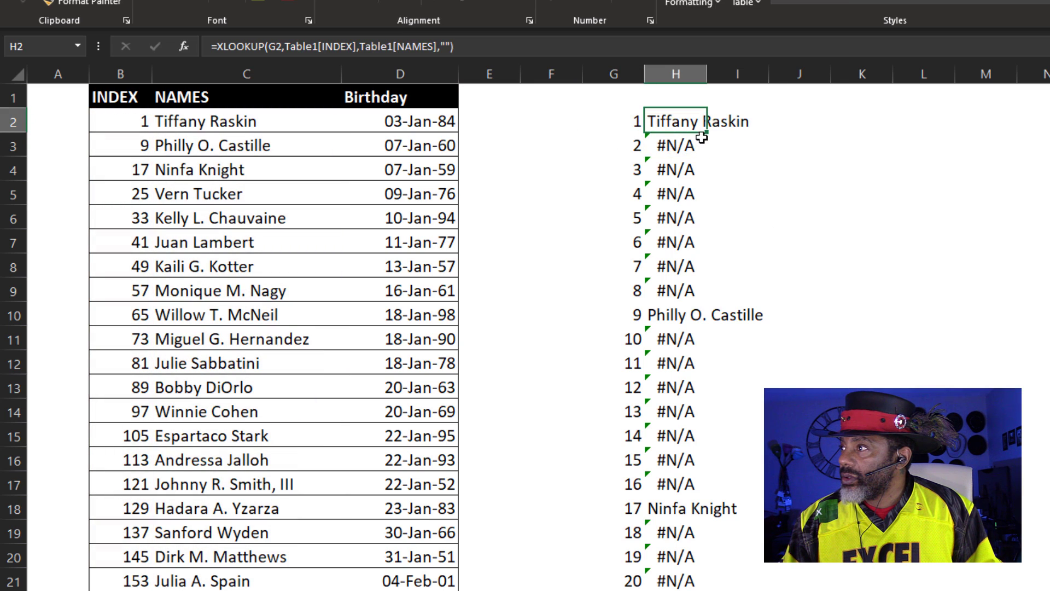
double_click(706, 132)
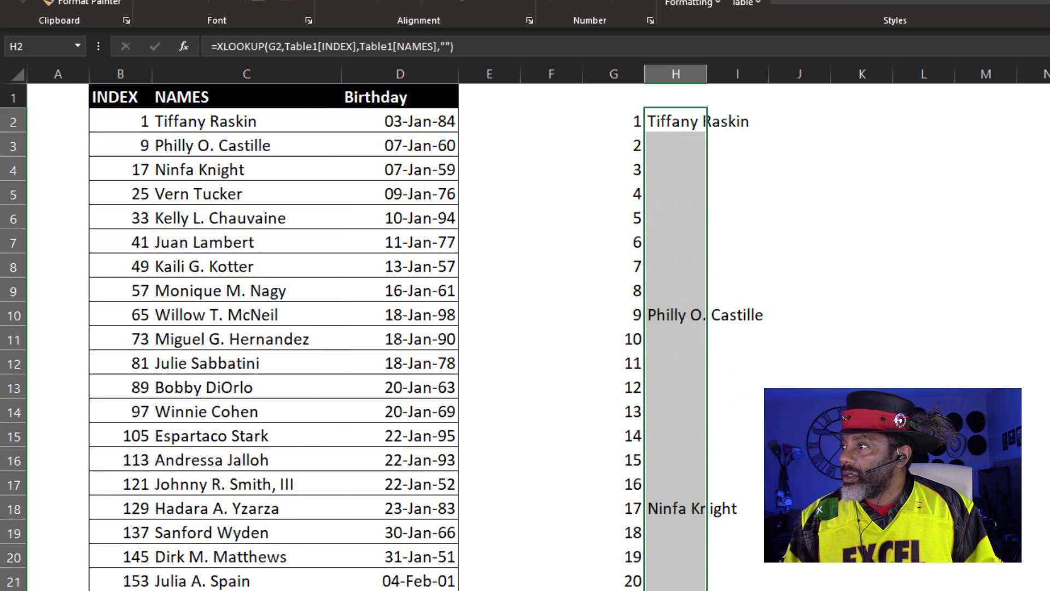
scroll(389, 337, down, 20)
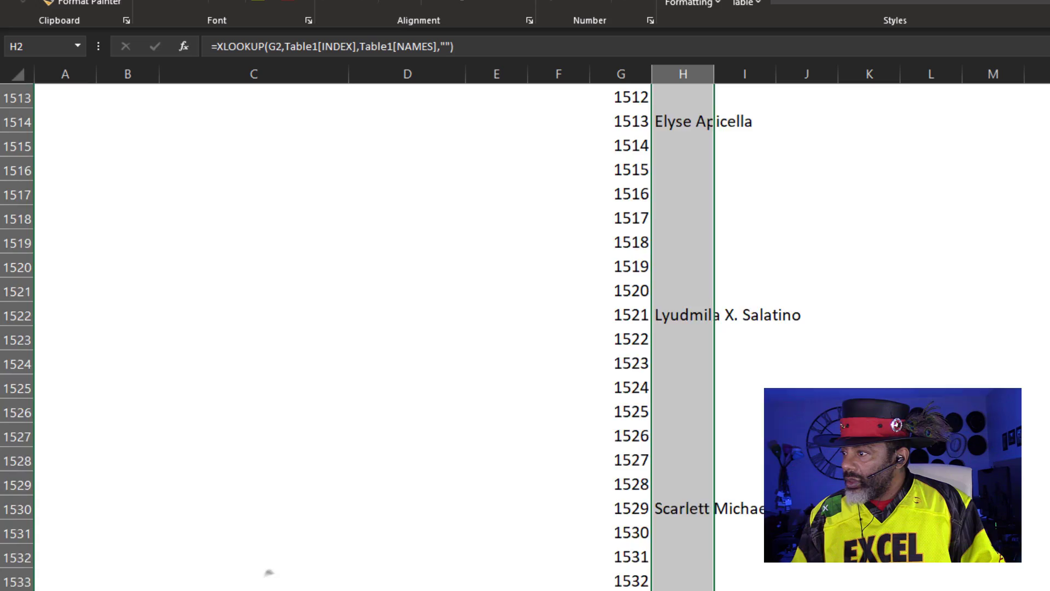
scroll(525, 328, down, 5)
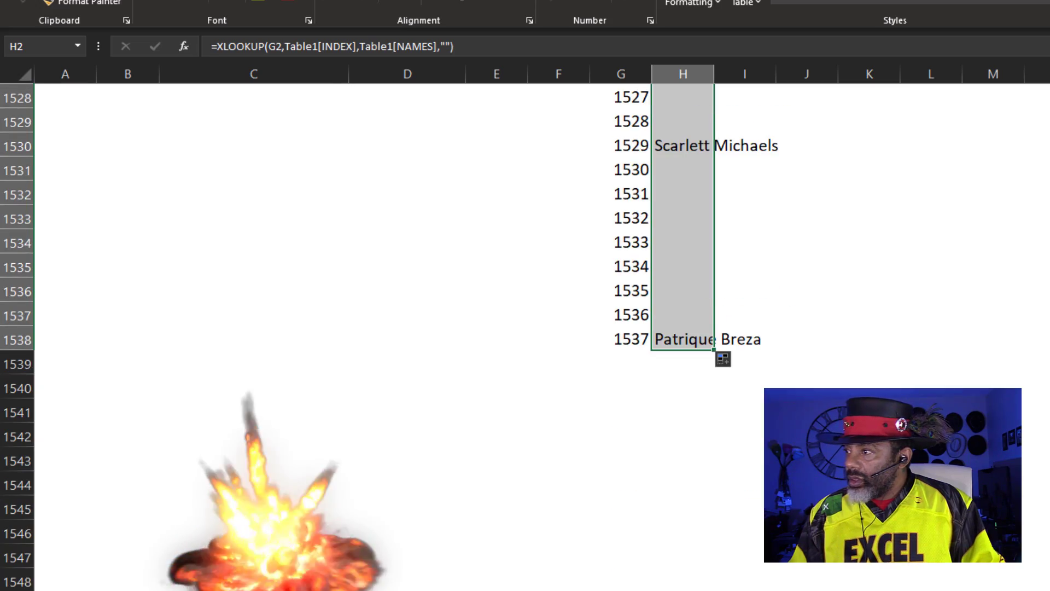